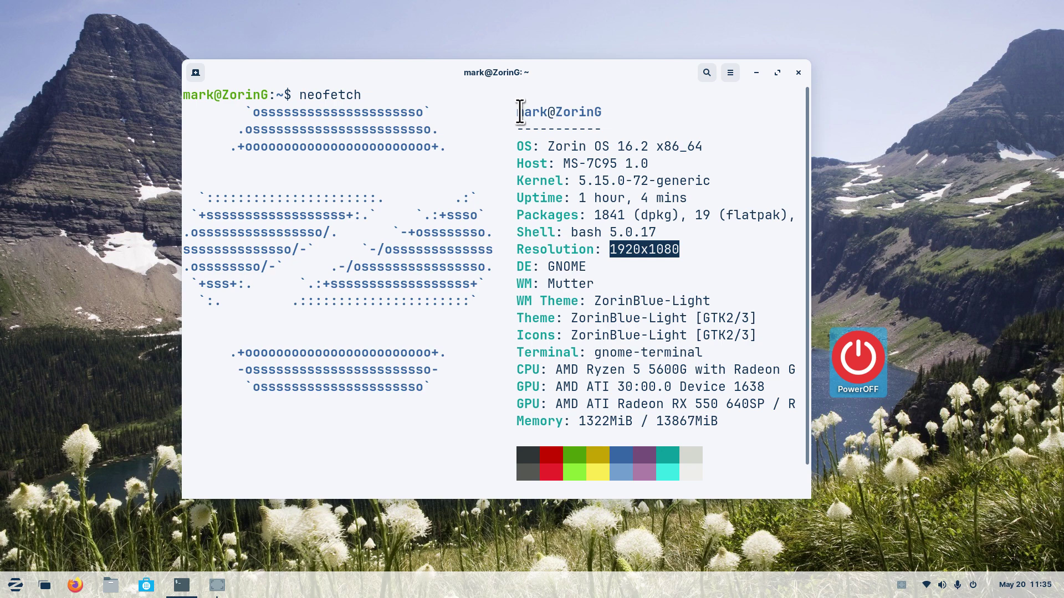
Step: Highlight the start of the user and host line in the neofetch output
left_click_drag(517, 112, 550, 113)
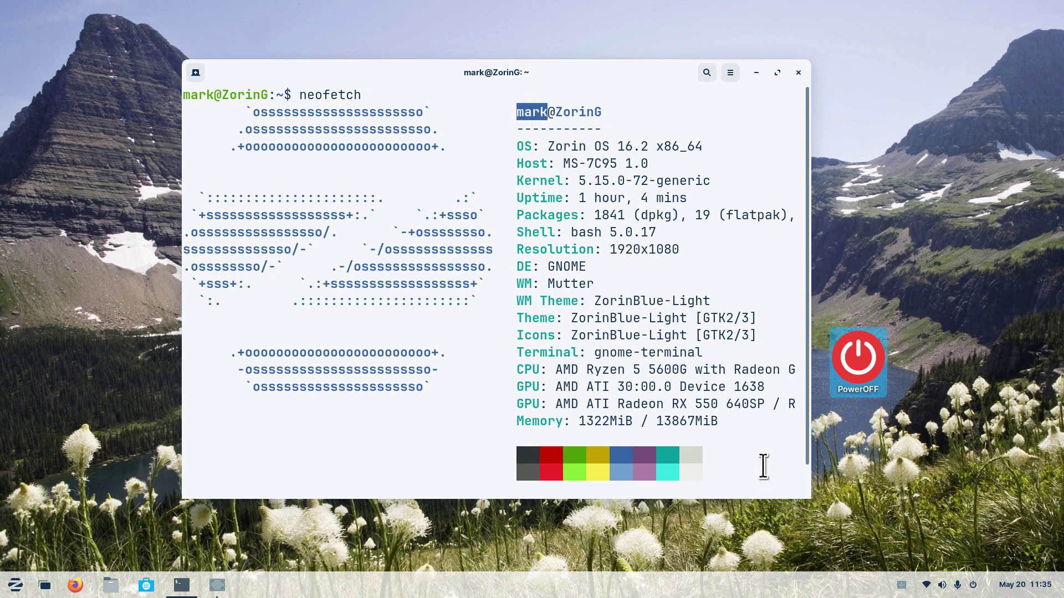
Step: Close the terminal and search the Zorin menu for 'text'
key("alt+F4")
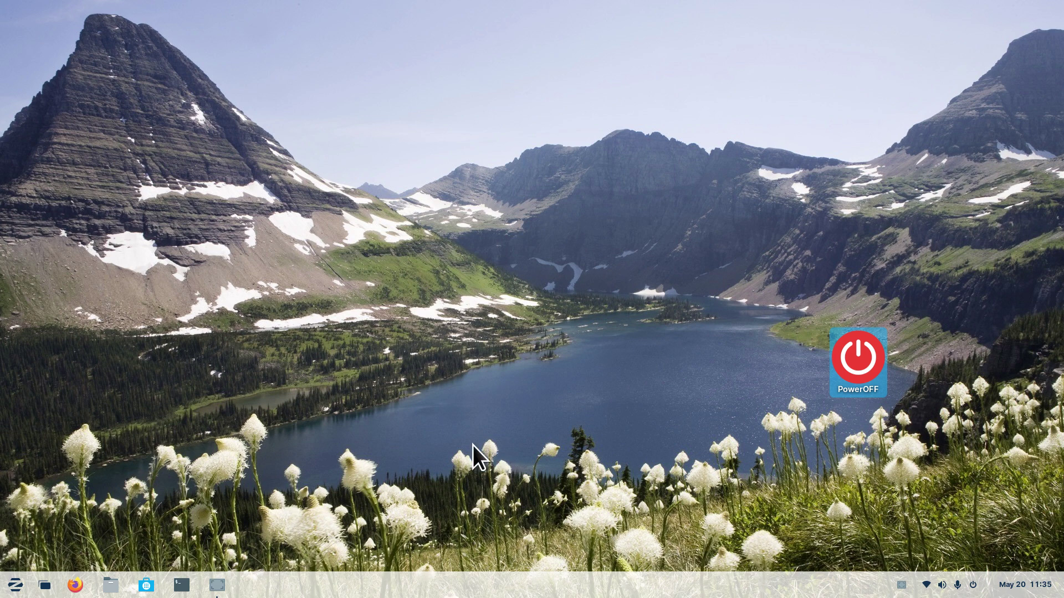
left_click(14, 585)
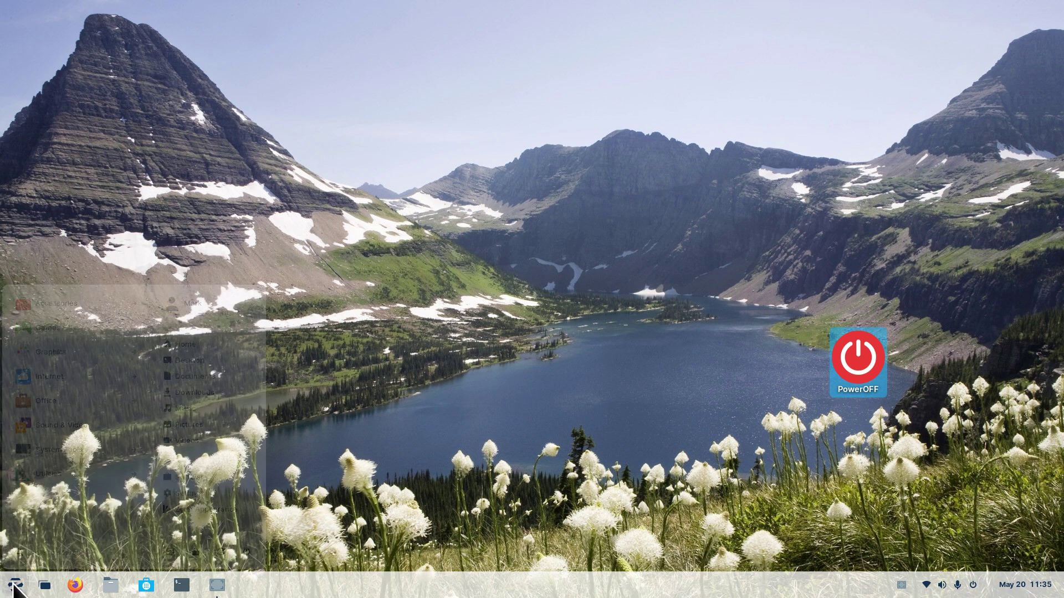
type("text")
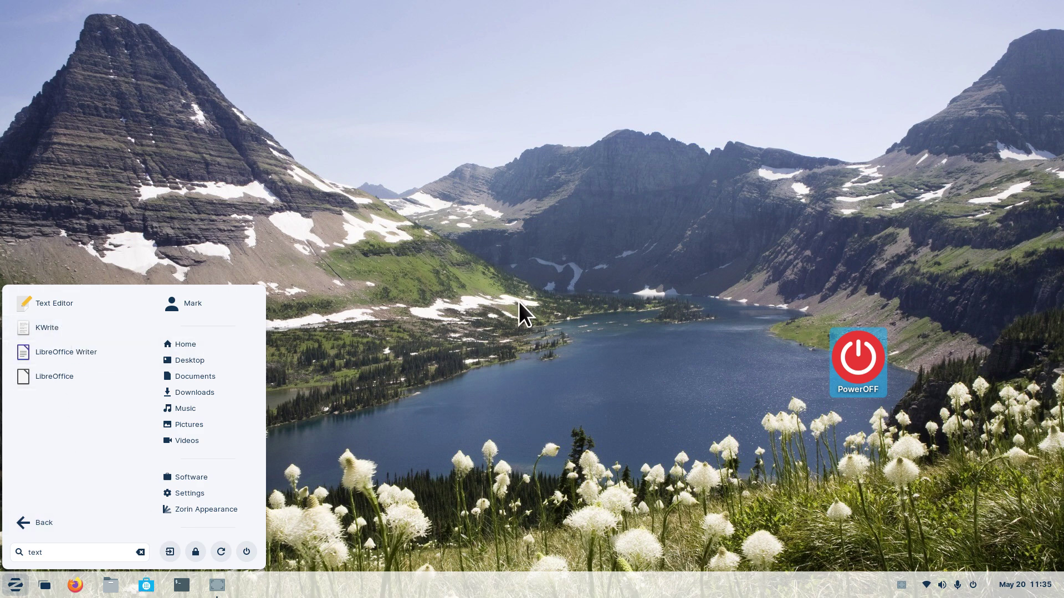
Step: Open Files at the Home folder and enlarge the icons one zoom step
left_click(514, 319)
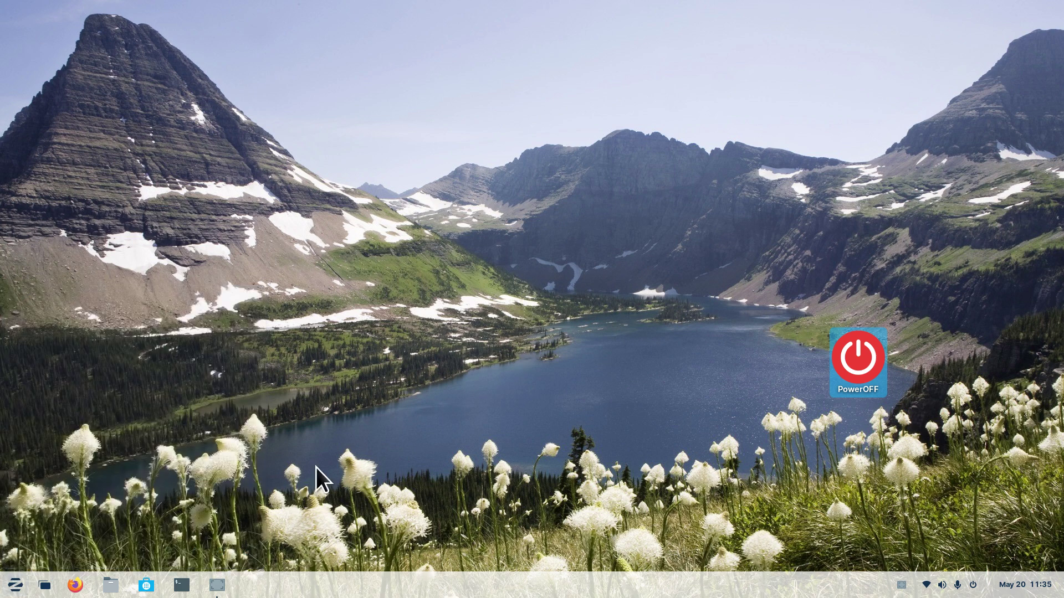
left_click(111, 585)
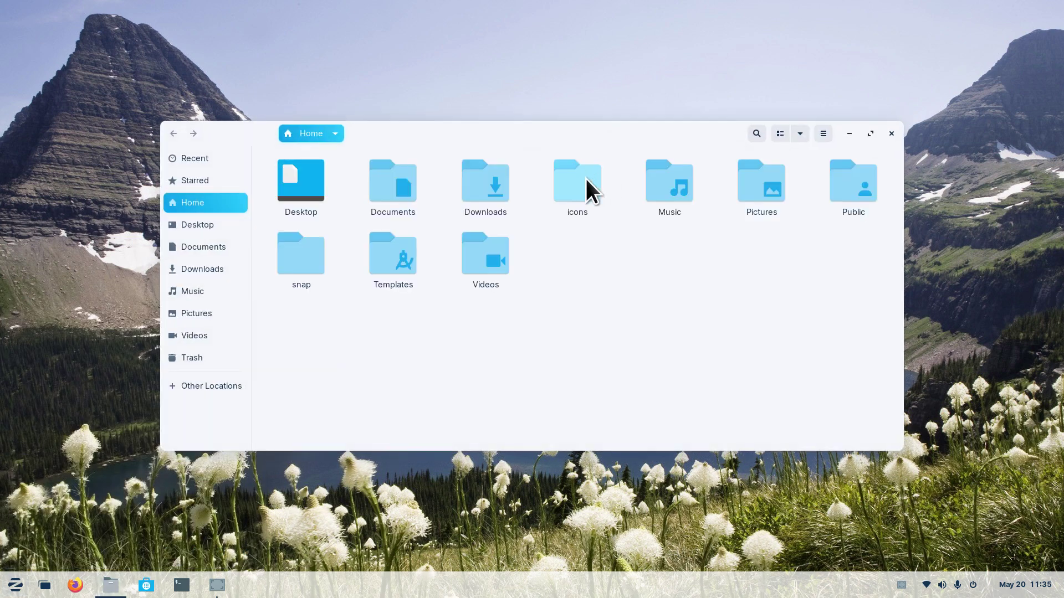
key("ctrl+plus")
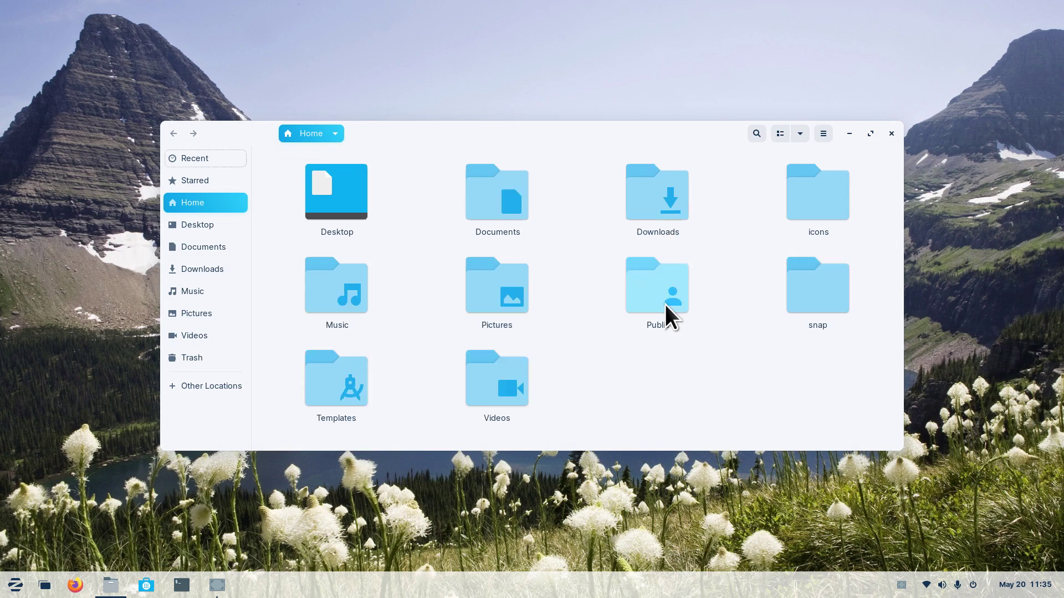
key("ctrl+minus")
key("ctrl+minus")
key("ctrl+minus")
key("ctrl+plus")
key("ctrl+plus")
key("ctrl+minus")
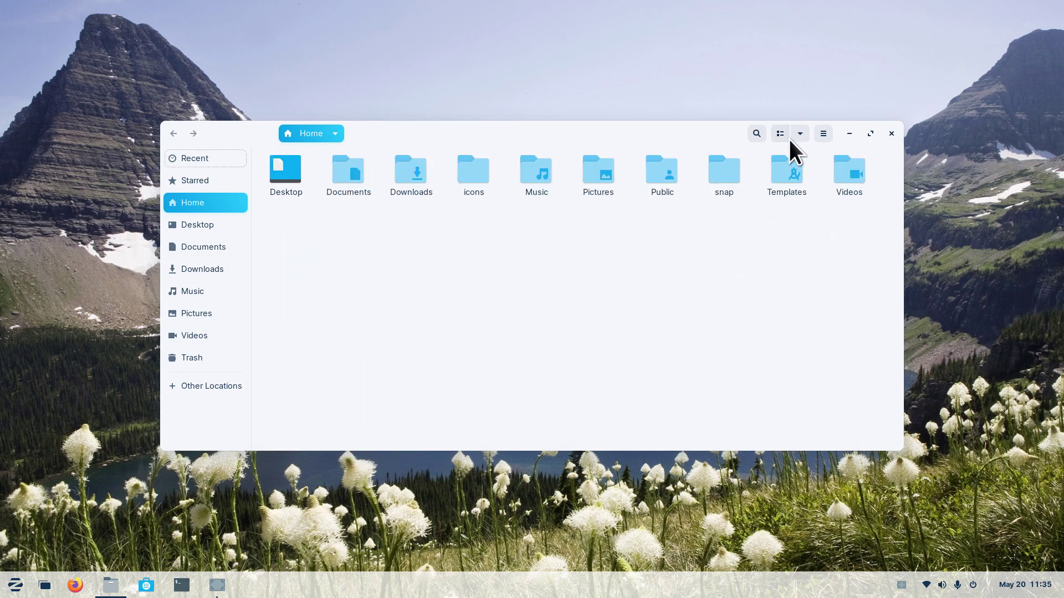
left_click(799, 134)
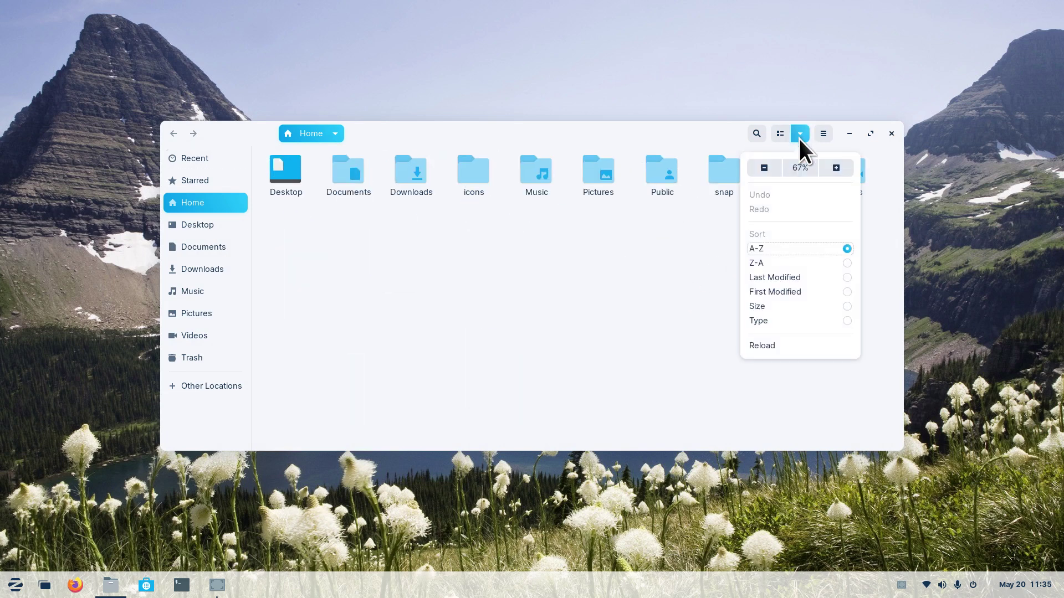
left_click(837, 168)
left_click(530, 407)
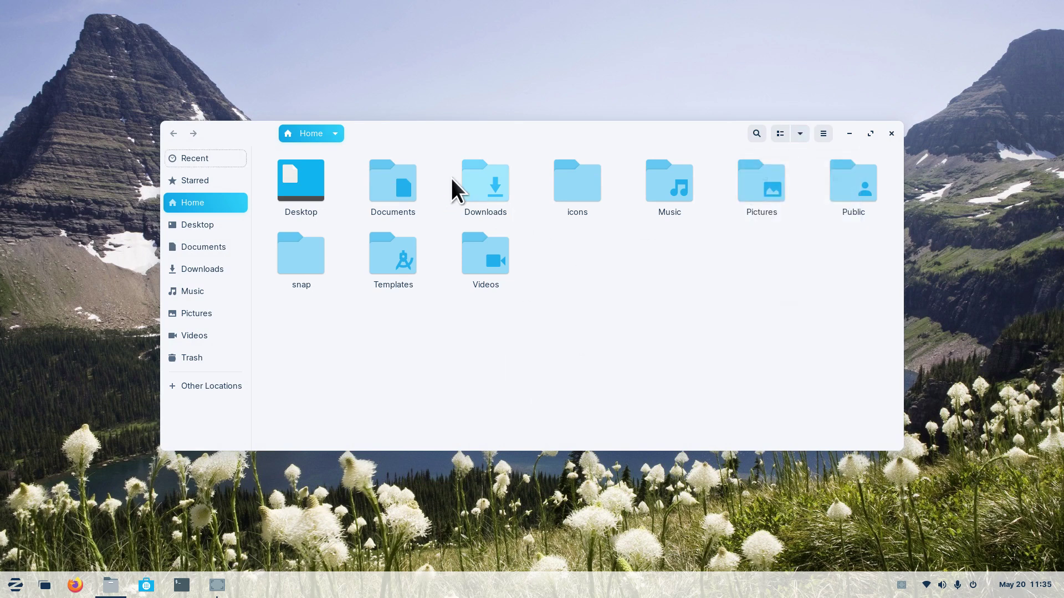
Step: Go to Documents > scripts and select PowerOff Now, cancelling the run prompt
double_click(395, 173)
double_click(391, 203)
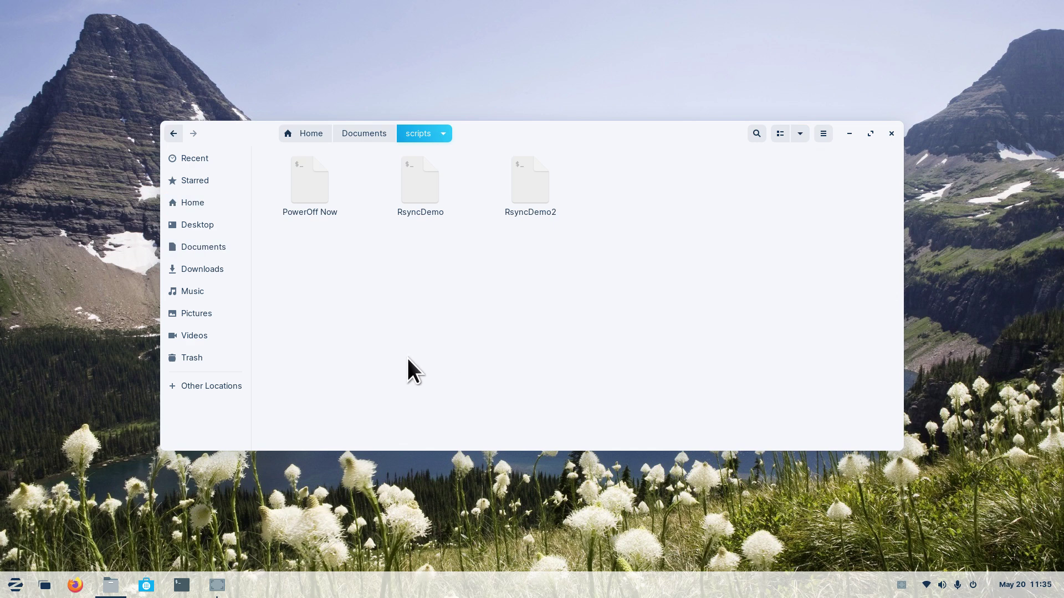
left_click_drag(619, 137, 530, 146)
left_click(222, 188)
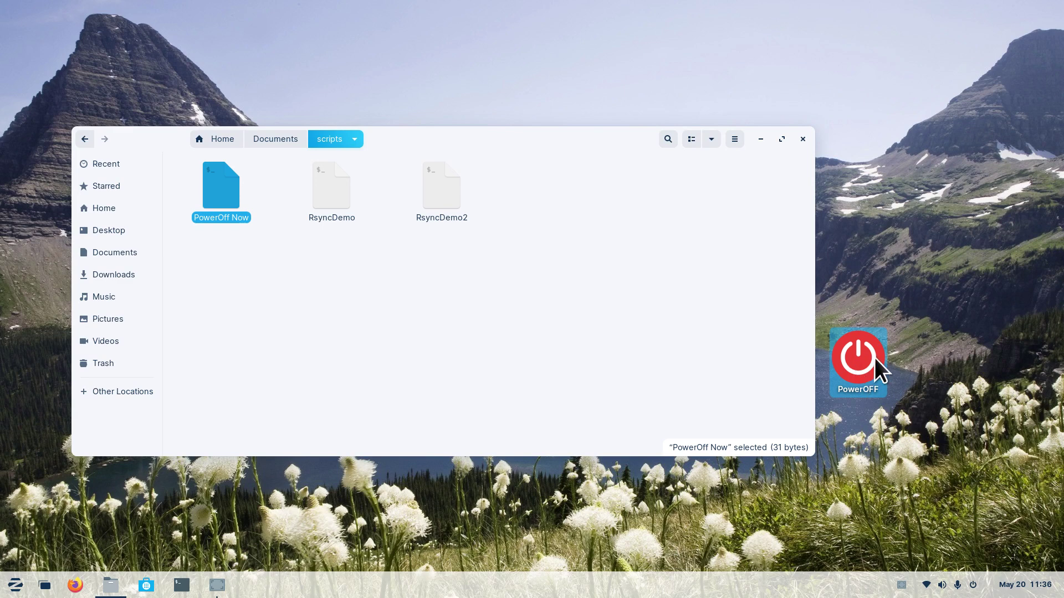
right_click(217, 180)
left_click(530, 285)
double_click(230, 184)
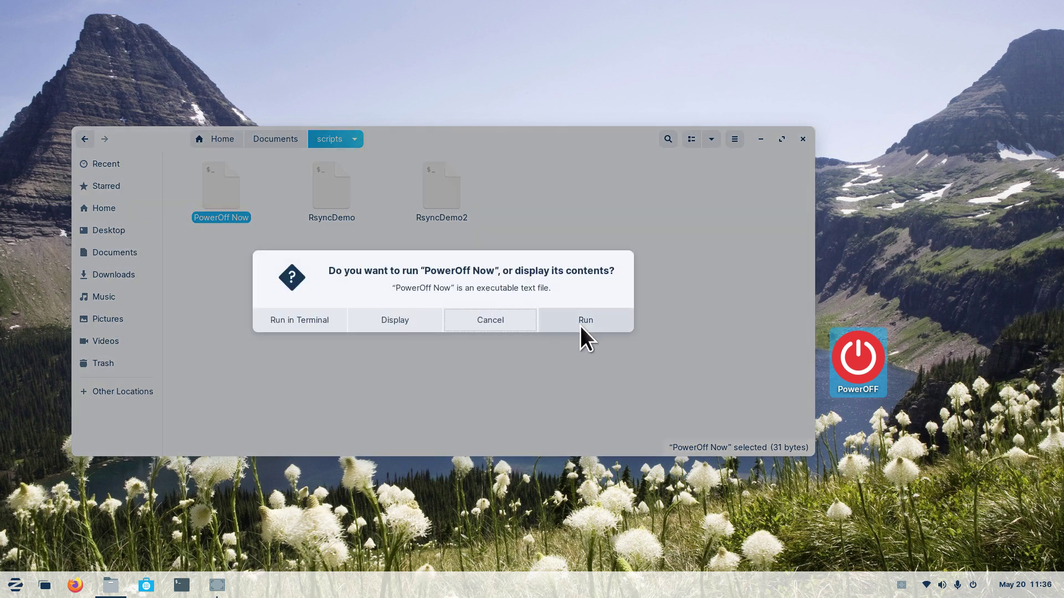
left_click(492, 320)
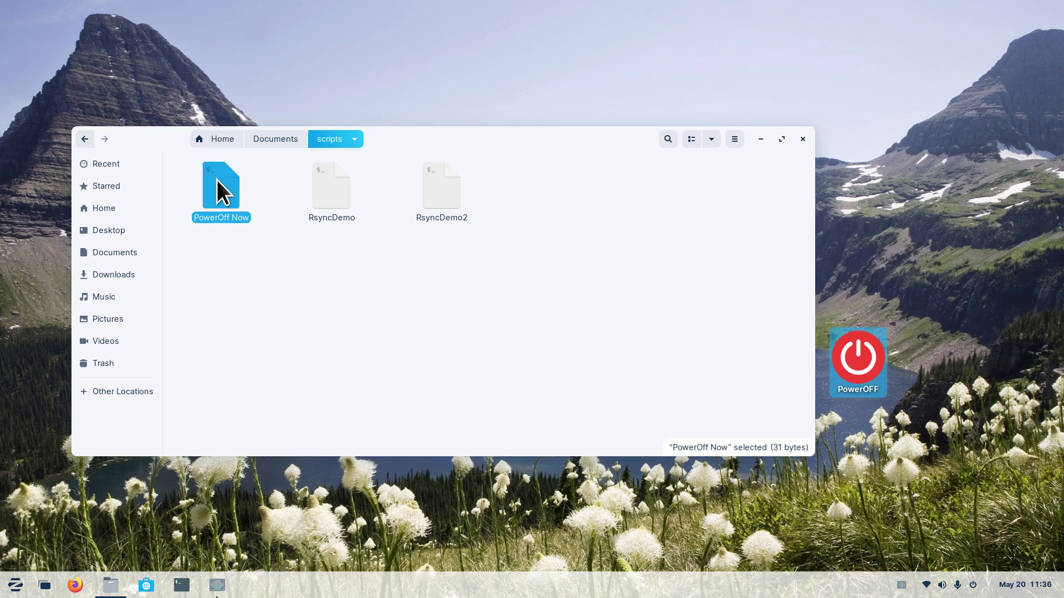
Step: Open the PowerOff Now script in KWrite via Open With Other Application
right_click(218, 183)
left_click(277, 210)
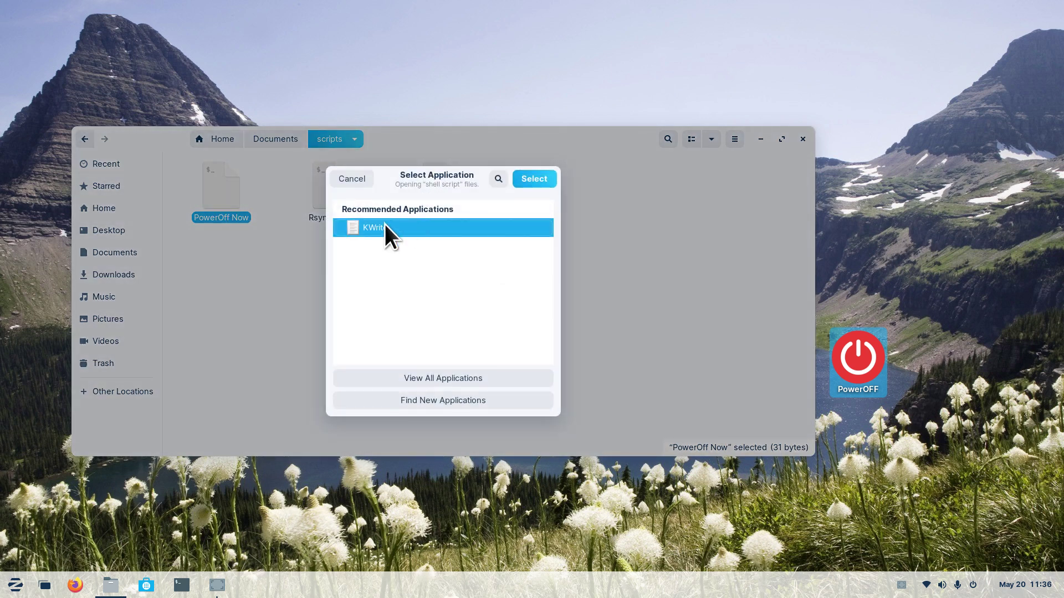
left_click(532, 179)
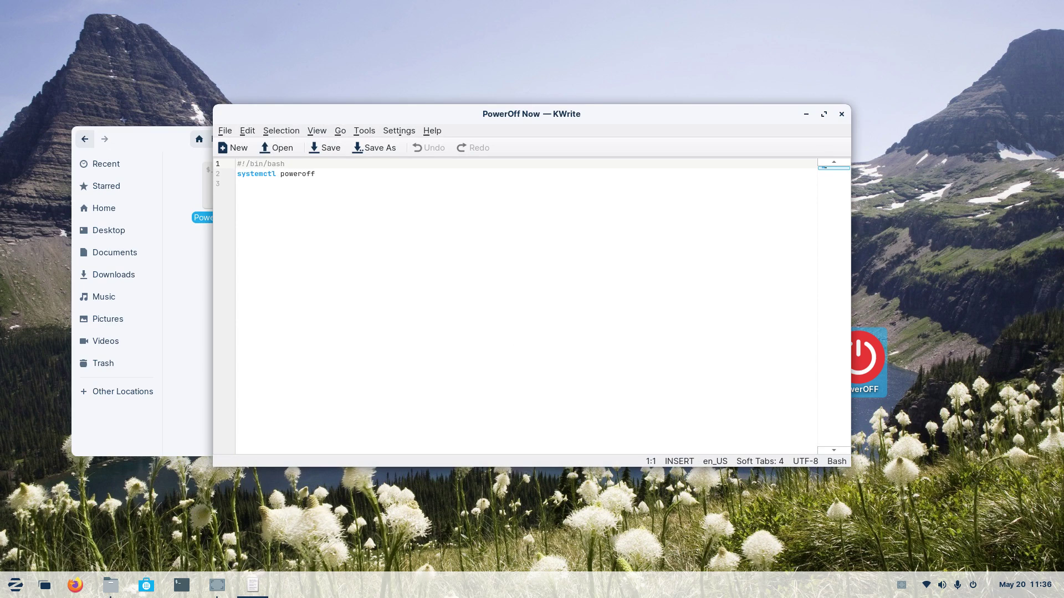
Step: Zoom in to read the #!/bin/bash and systemctl poweroff lines, then close KWrite
key("ctrl+plus")
key("ctrl+plus")
key("ctrl+plus")
key("ctrl+plus")
key("ctrl+plus")
key("ctrl+plus")
key("ctrl+plus")
key("ctrl+plus")
key("ctrl+plus")
key("ctrl+plus")
key("ctrl+plus")
key("ctrl+plus")
key("ctrl+plus")
key("ctrl+plus")
key("ctrl+plus")
key("ctrl+plus")
key("ctrl+plus")
key("ctrl+plus")
key("ctrl+plus")
key("ctrl+plus")
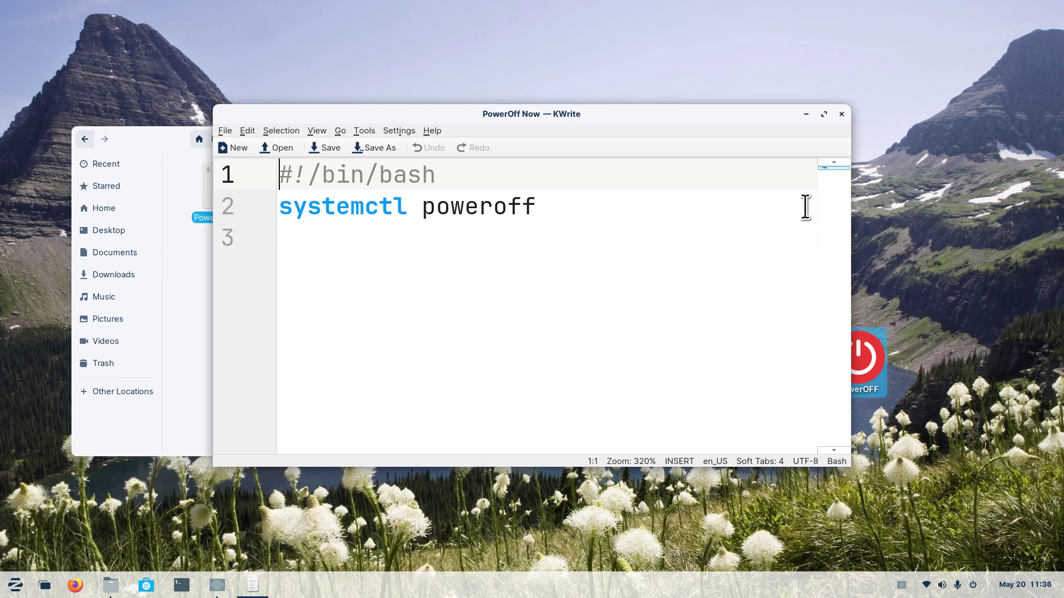
left_click(842, 115)
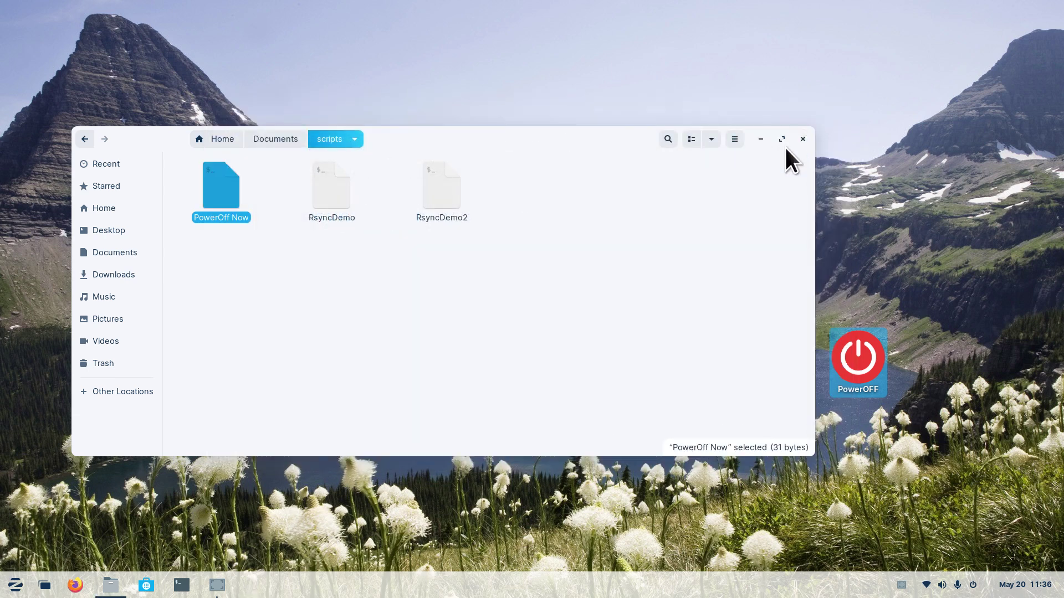
Step: Dismiss the run prompt, close Files, and delete the PowerOFF launcher from the desktop
double_click(217, 175)
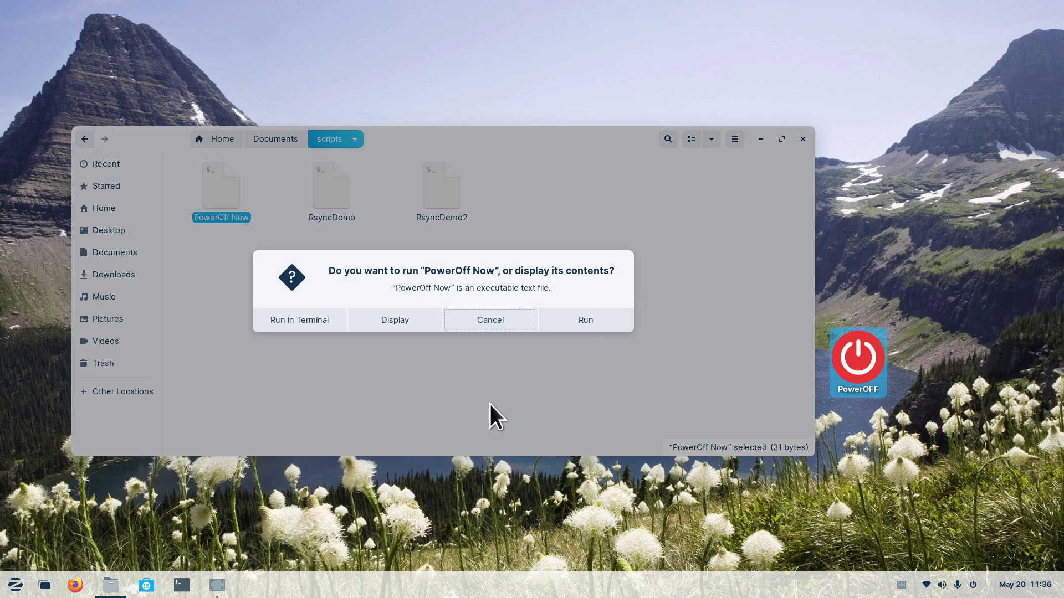
key("Return")
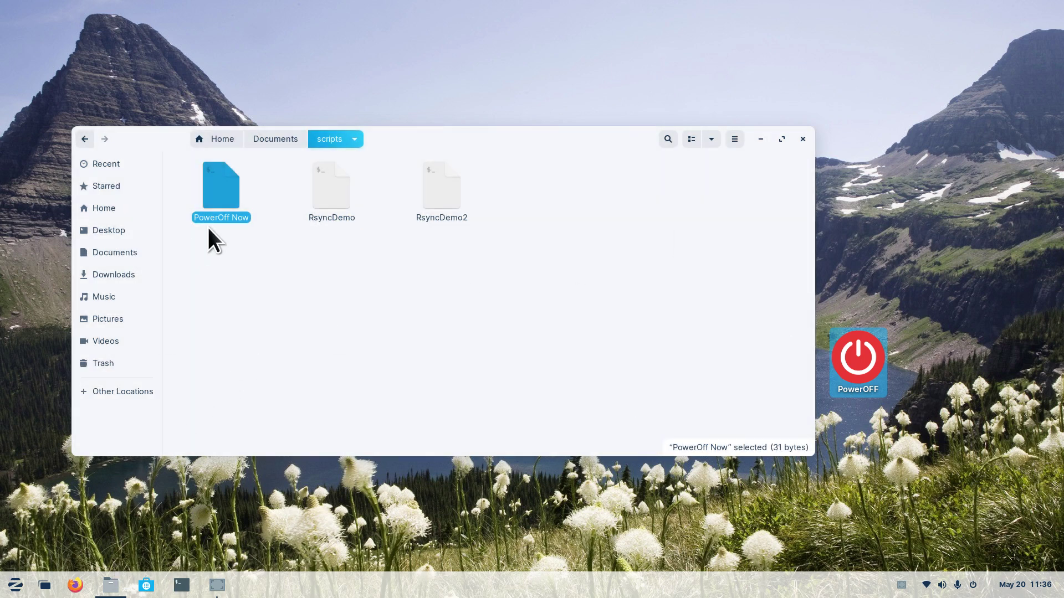
left_click(801, 139)
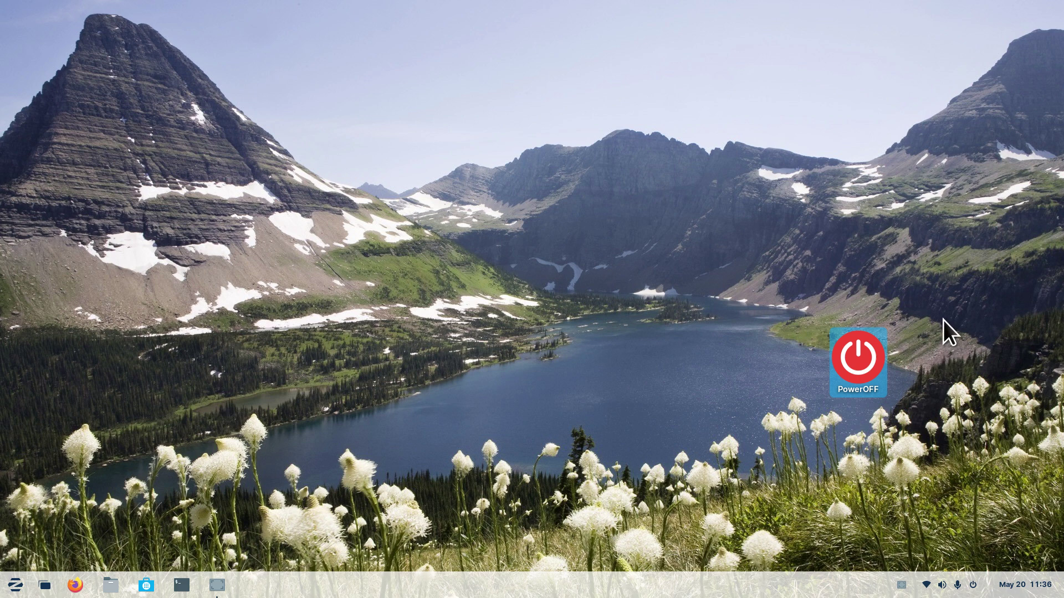
left_click_drag(945, 317, 814, 434)
key("Delete")
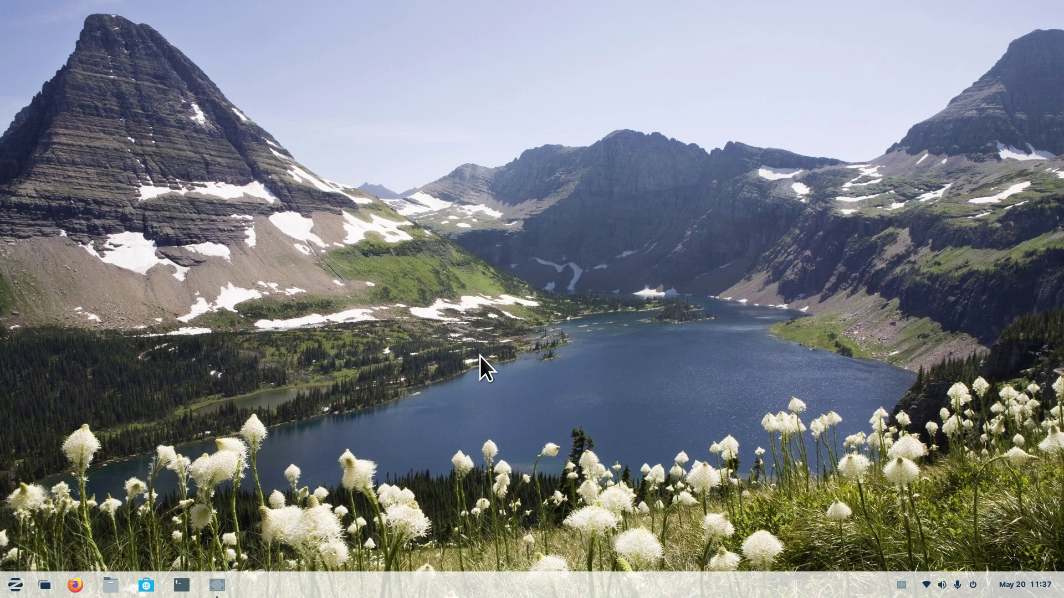
left_click(111, 585)
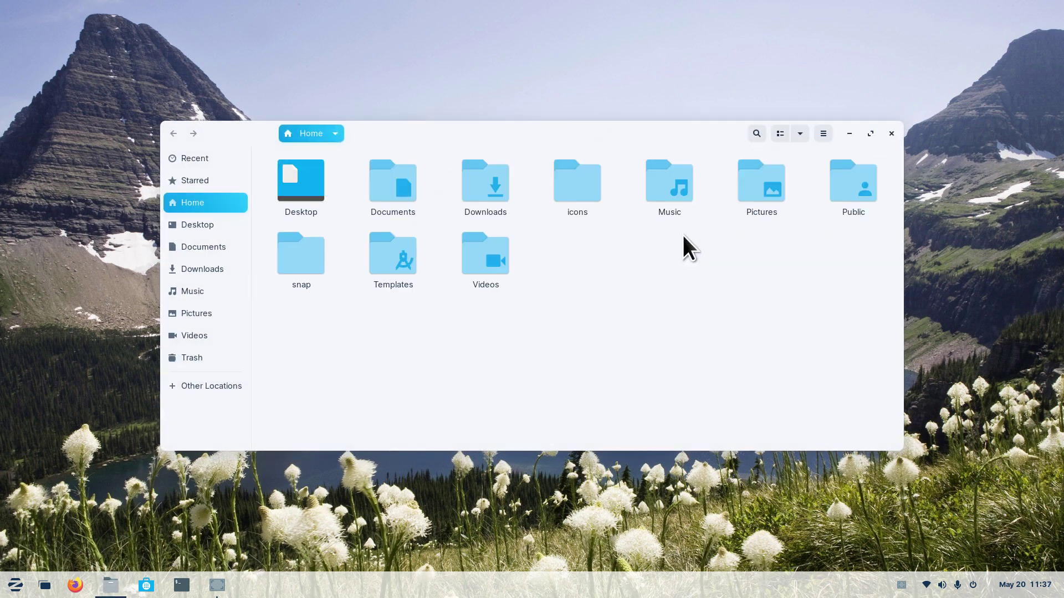
left_click(584, 200)
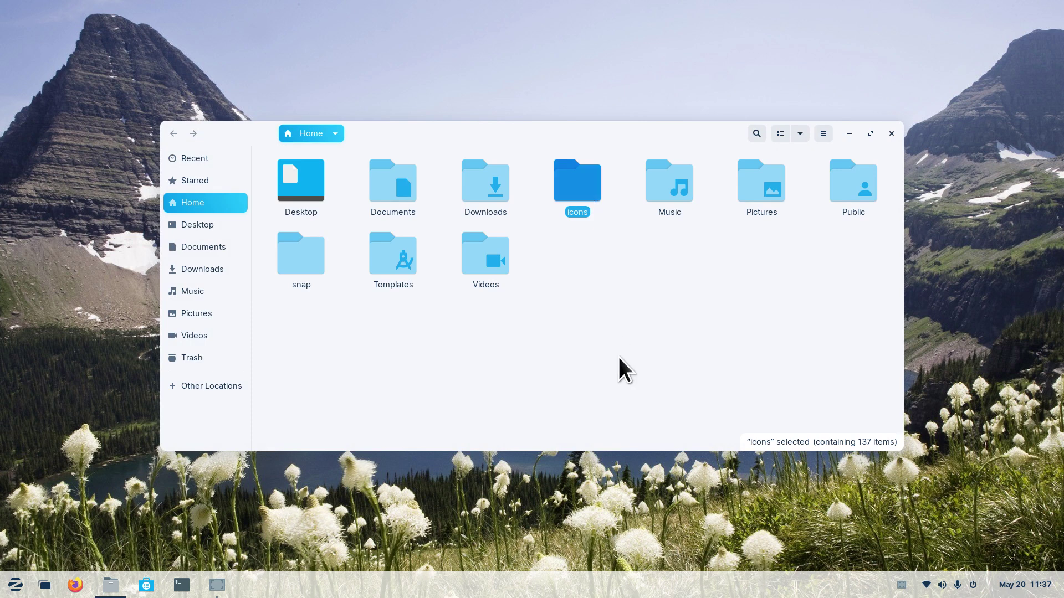
right_click(596, 321)
left_click(456, 349)
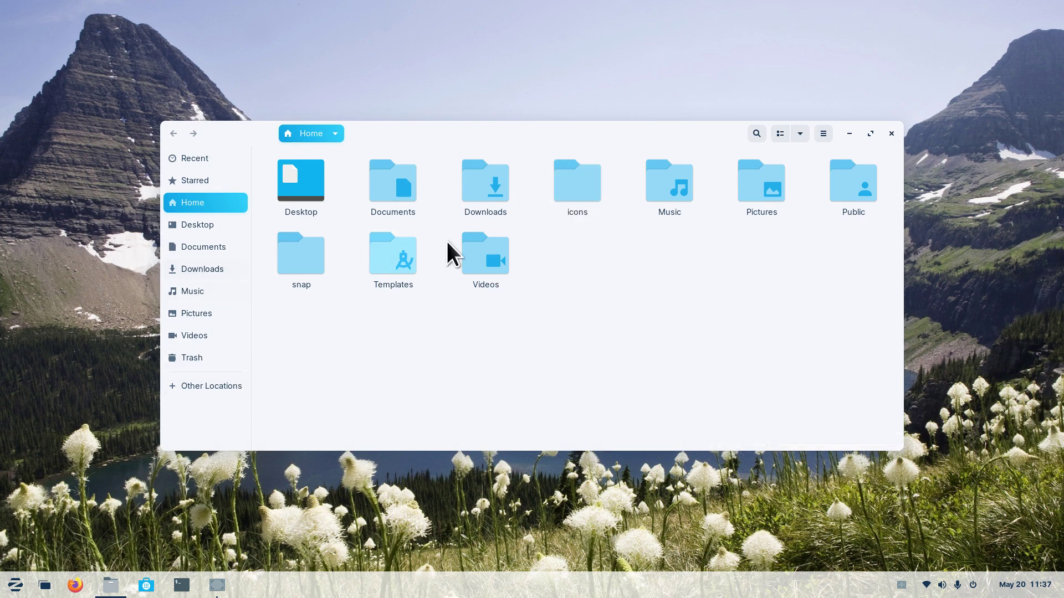
double_click(576, 186)
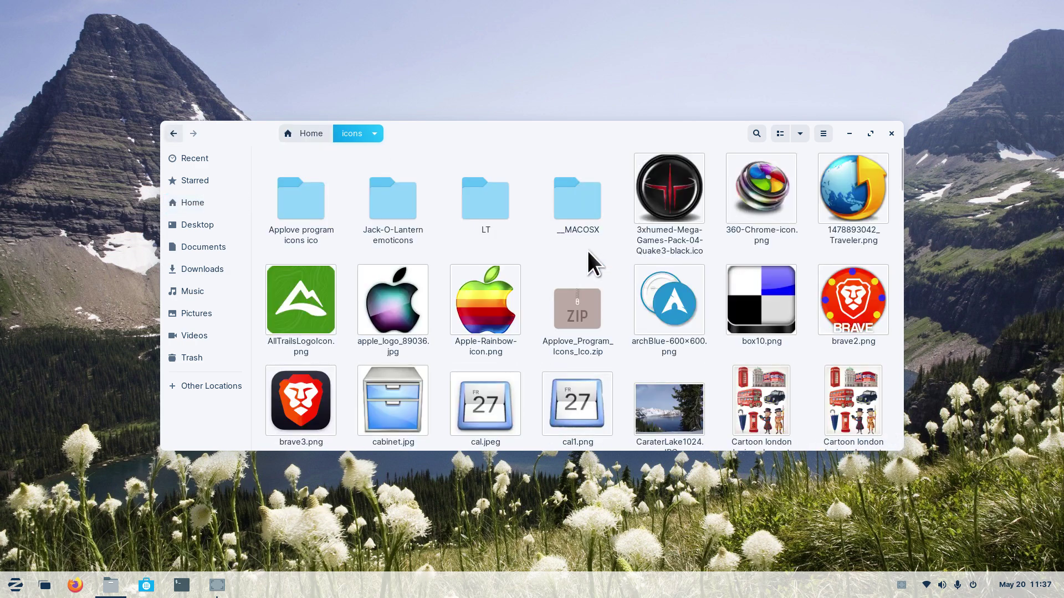
key("ctrl+minus")
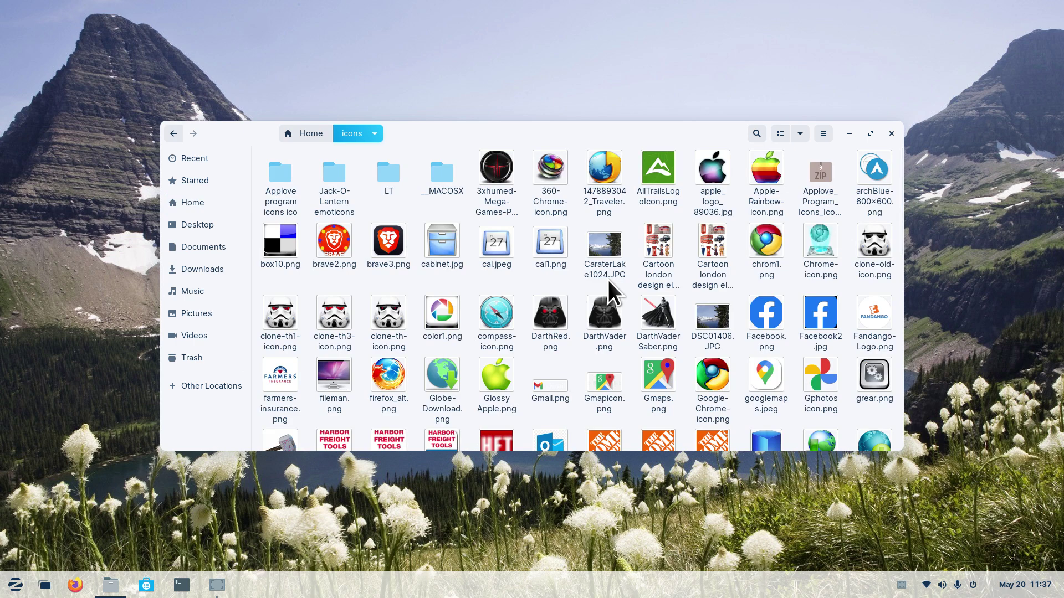
scroll(608, 280, "down", 5)
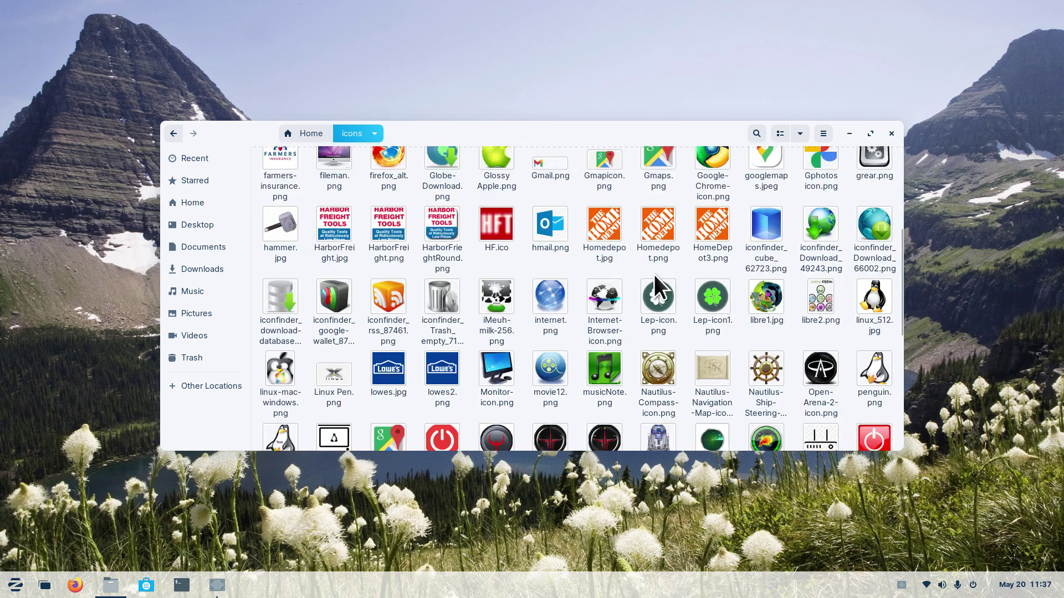
scroll(665, 272, "down", 3)
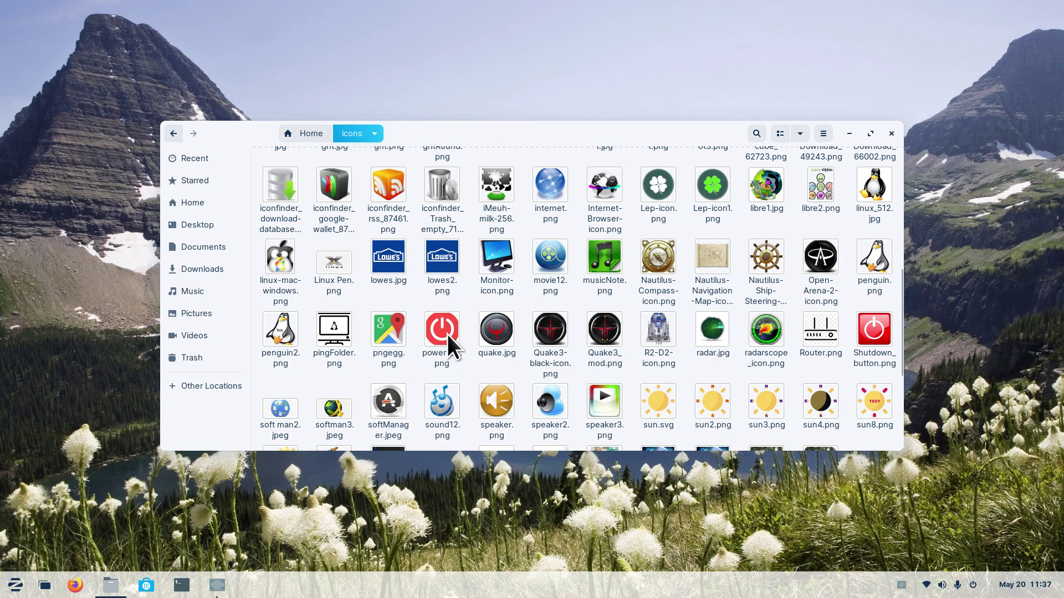
key("ctrl+w")
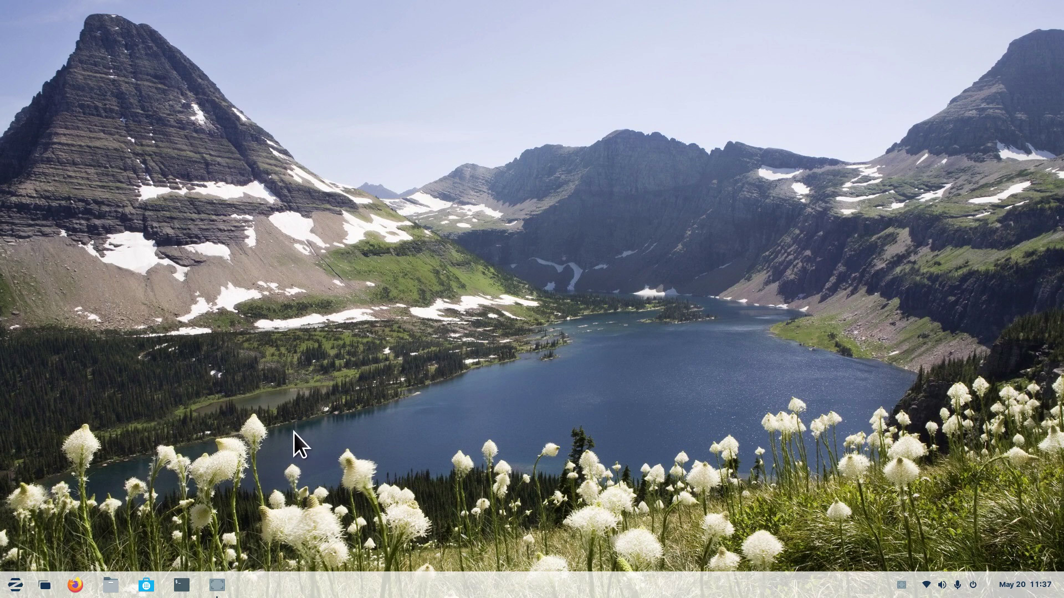
Step: Find KWrite in the Zorin menu search and launch it
left_click(15, 586)
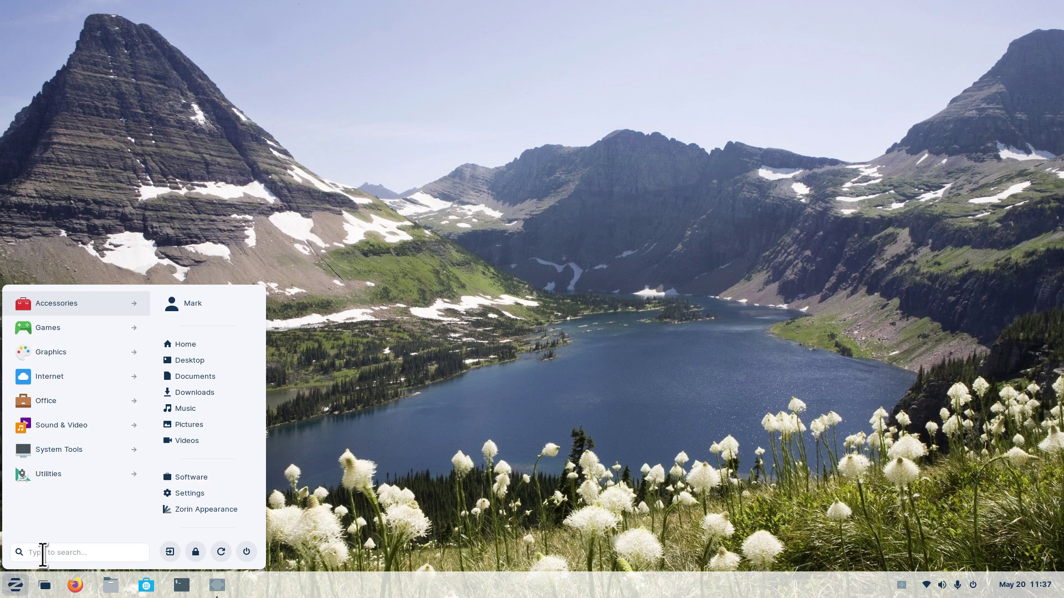
left_click(43, 553)
left_click(56, 303)
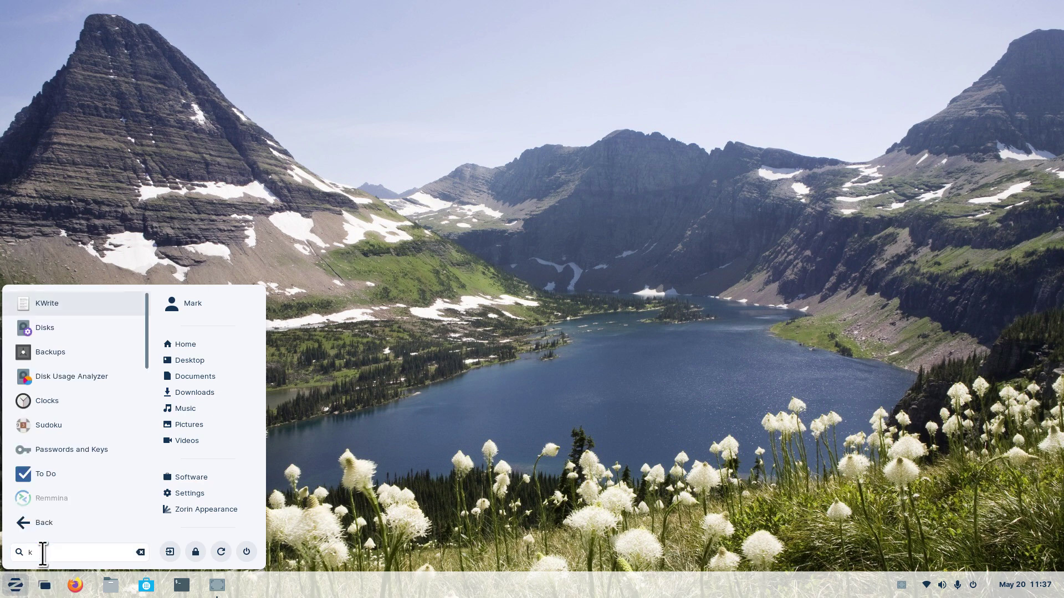
left_click(69, 299)
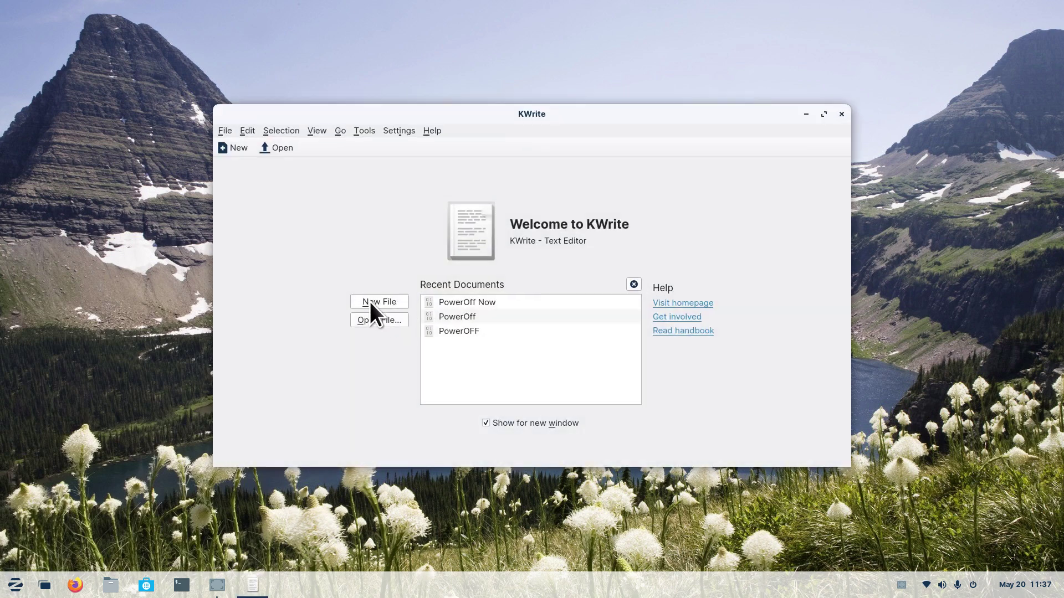
Step: In a new document zoomed to 320%, write '#!/bin/bash' and 'systemctl poweroff' on two lines
left_click(370, 301)
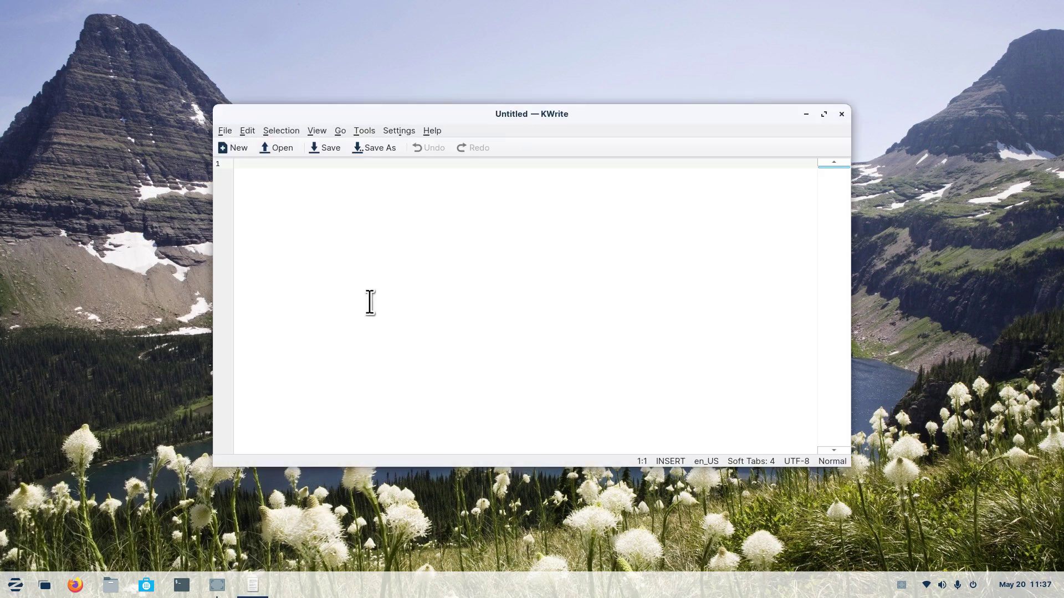
key("ctrl+plus")
key("ctrl+plus")
key("ctrl+plus")
key("ctrl+plus")
key("ctrl+plus")
key("ctrl+plus")
key("ctrl+plus")
key("ctrl+plus")
key("ctrl+plus")
key("ctrl+plus")
key("ctrl+plus")
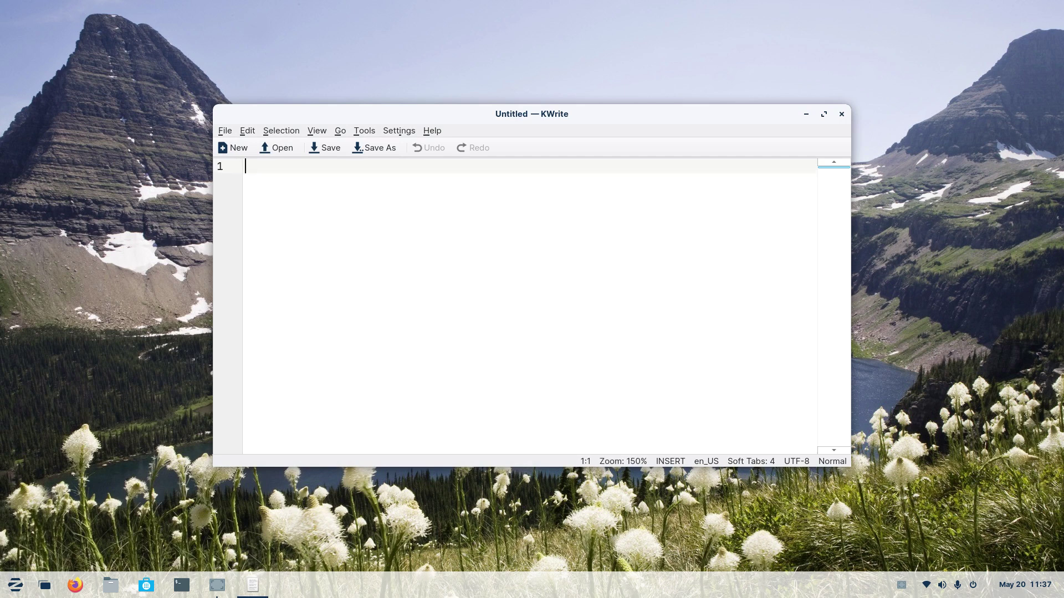
key("ctrl+plus")
key("ctrl+plus")
key("ctrl+plus")
key("ctrl+plus")
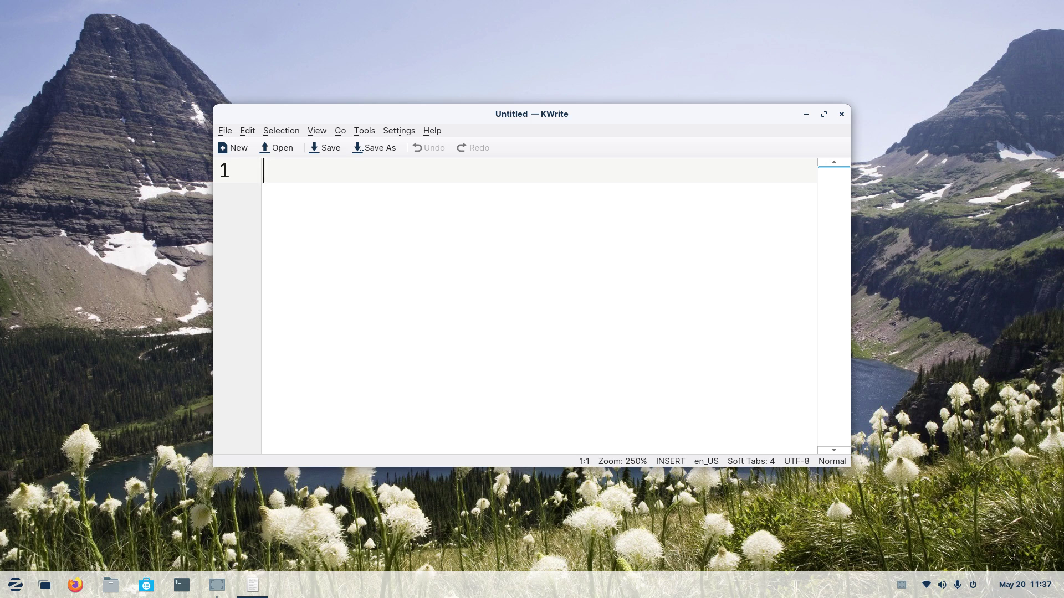
type("#")
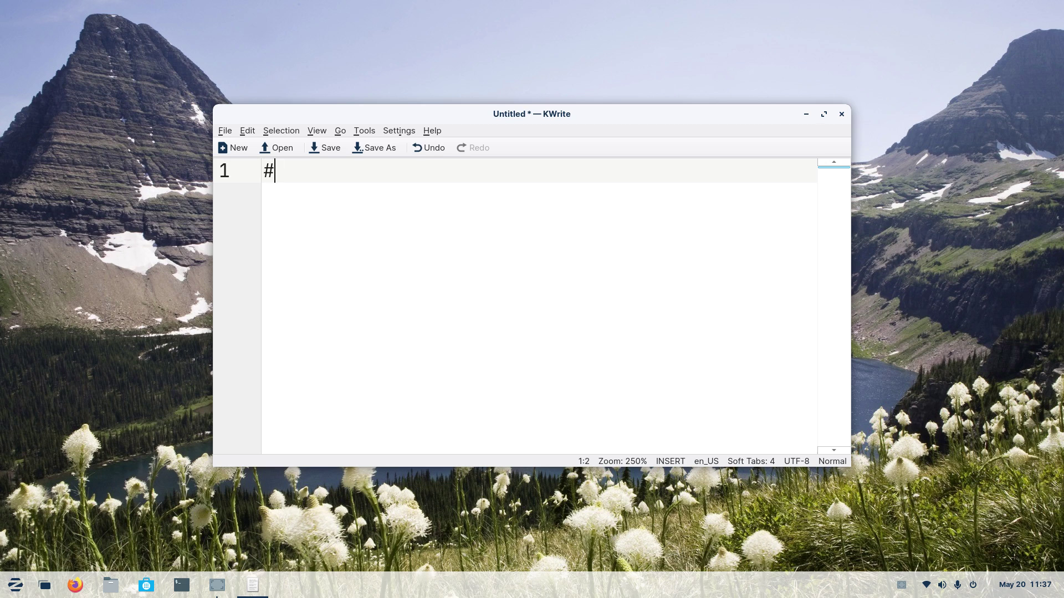
type("!")
key("ctrl+plus")
key("ctrl+plus")
key("ctrl+plus")
key("ctrl+plus")
key("ctrl+plus")
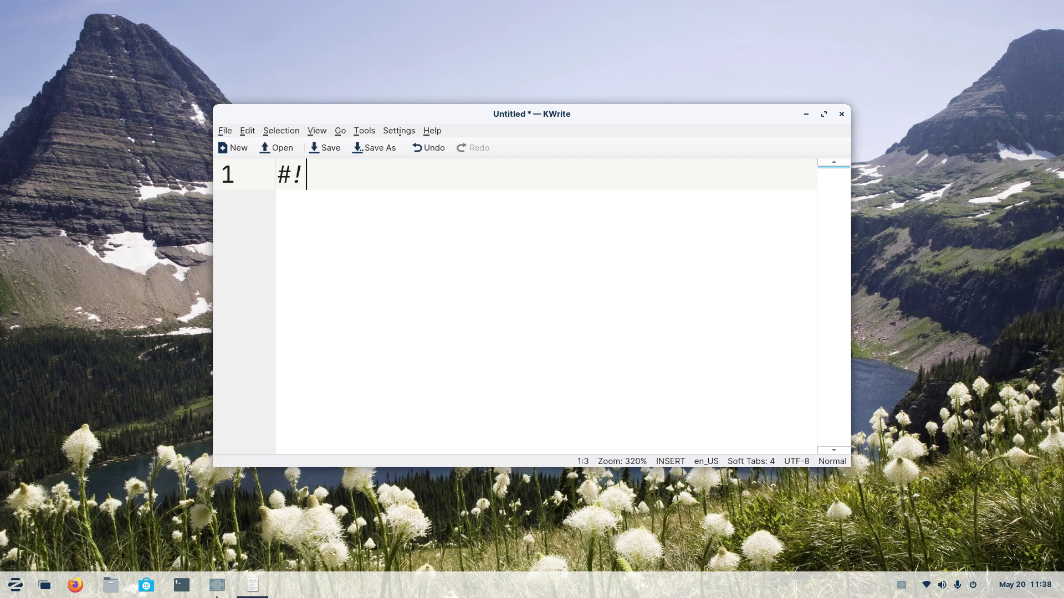
type("/bin/bash")
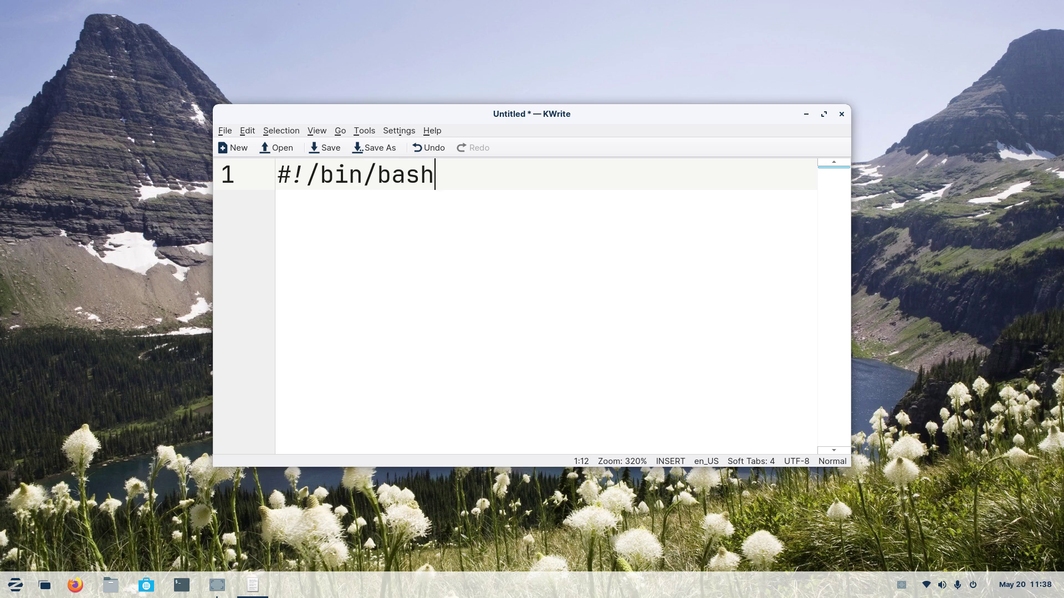
key("Return")
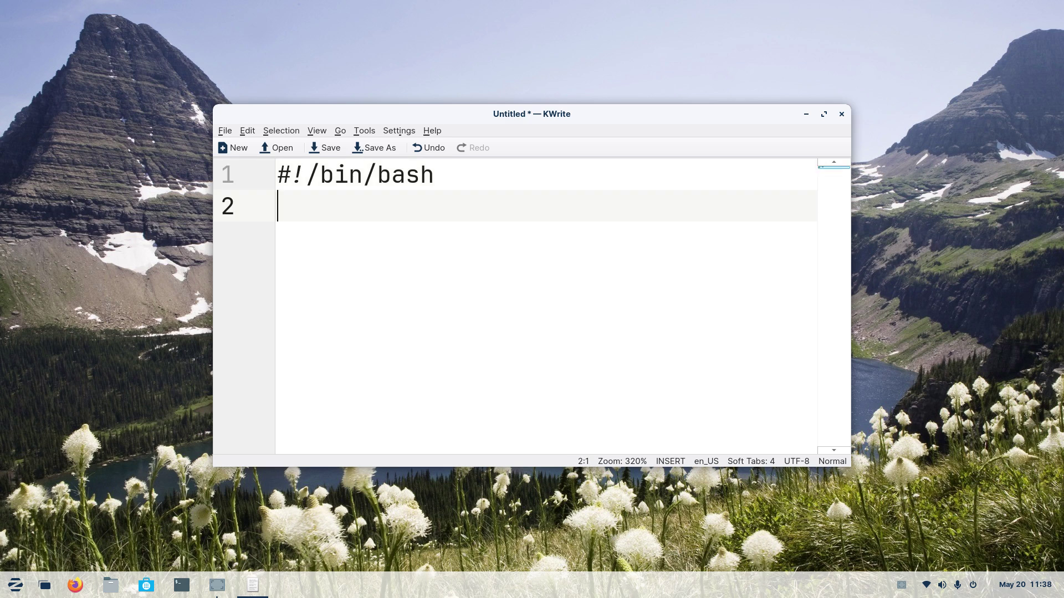
type("syste")
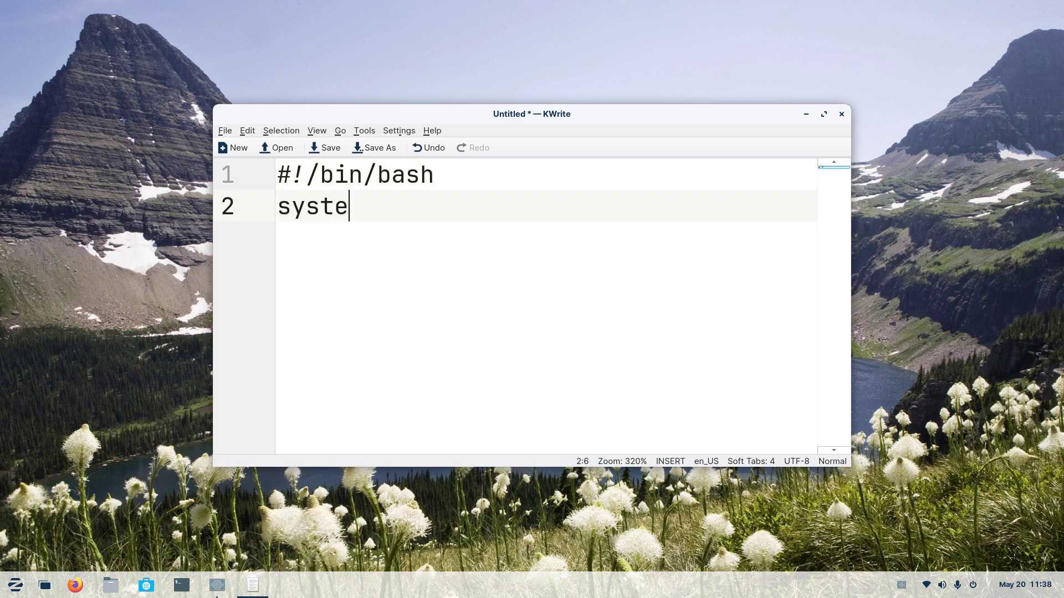
type("mctl")
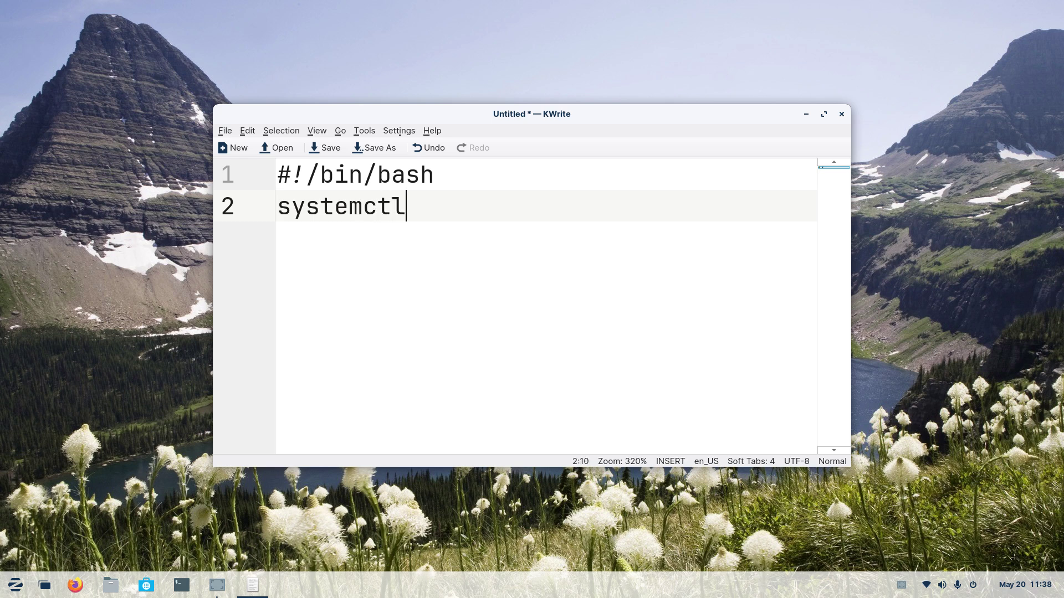
type(" power")
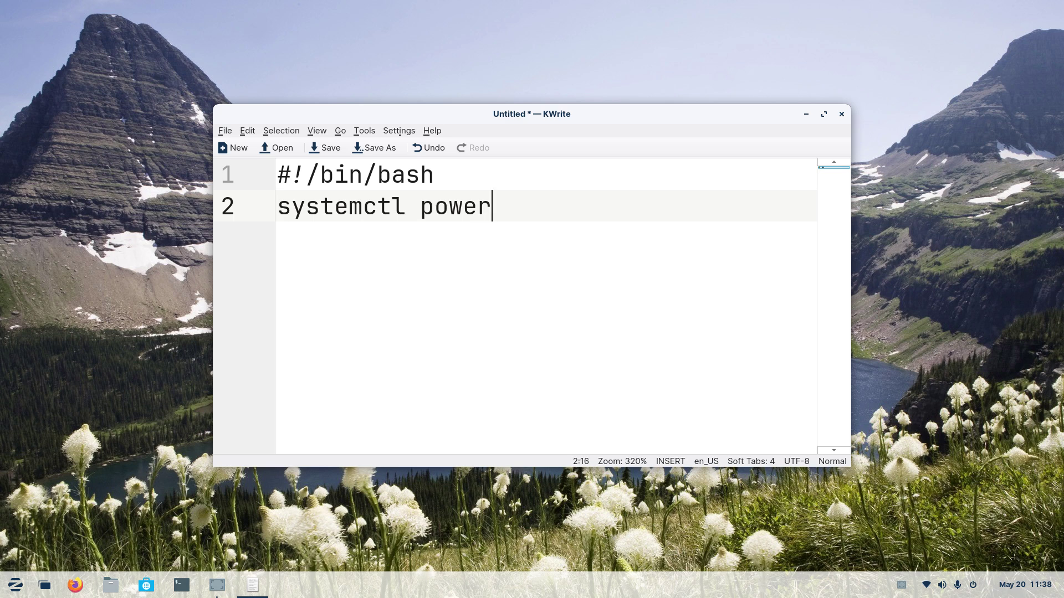
type("off")
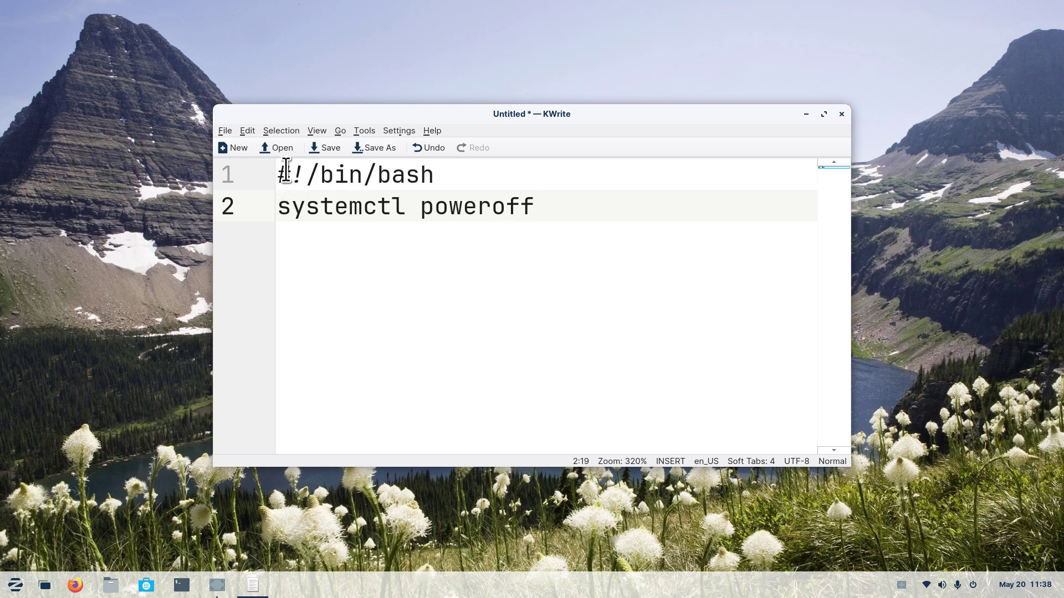
Step: Highlight the #!/bin/bash and systemctl poweroff lines to check them
left_click_drag(279, 174, 466, 174)
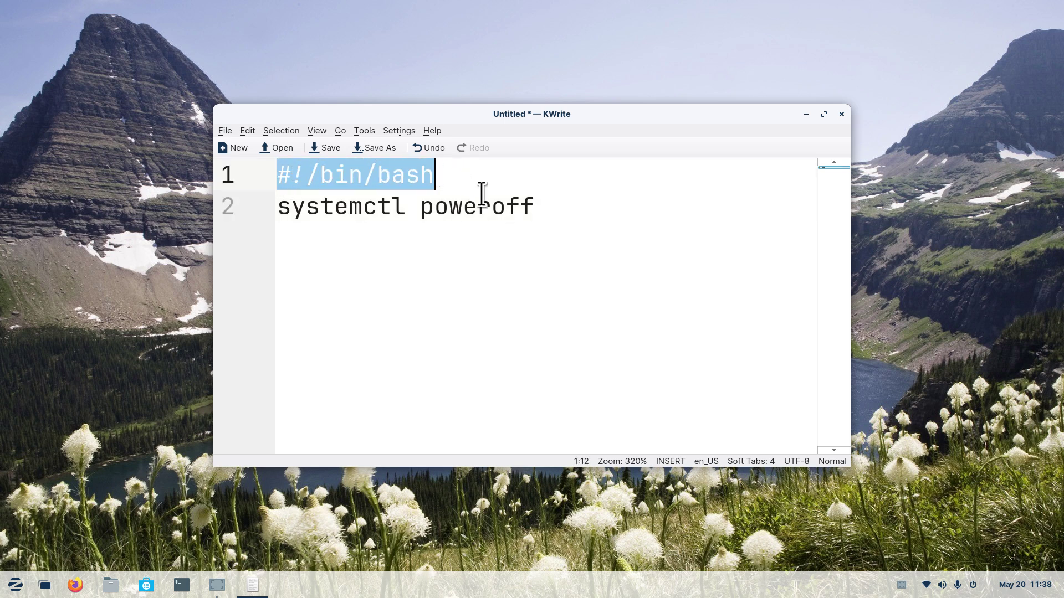
left_click(280, 209)
left_click_drag(280, 210, 601, 226)
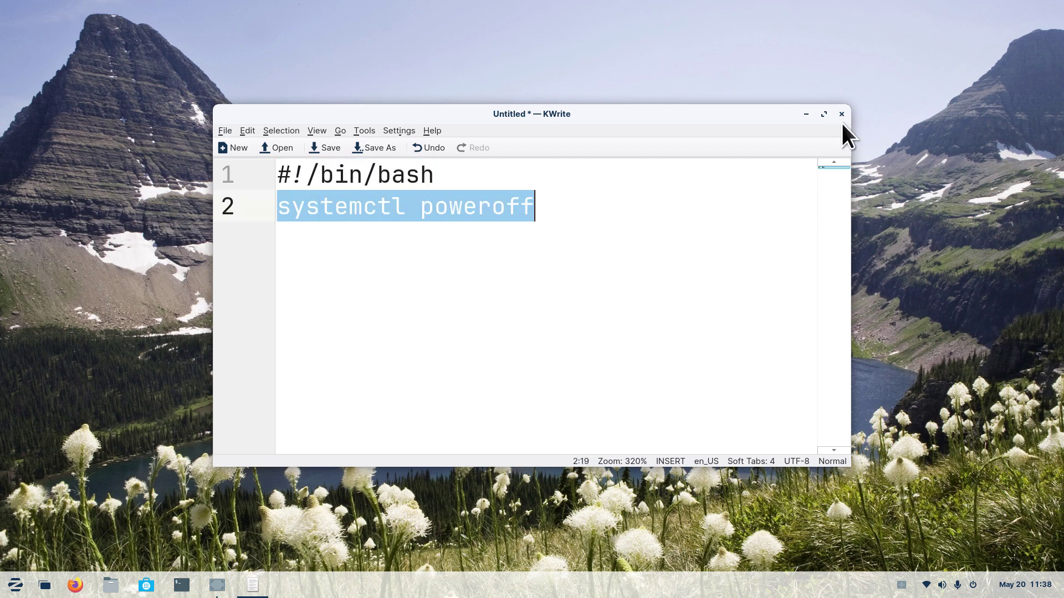
Step: Save the script to the Desktop with the file name 'PowerOFF'
left_click(327, 148)
left_click(229, 77)
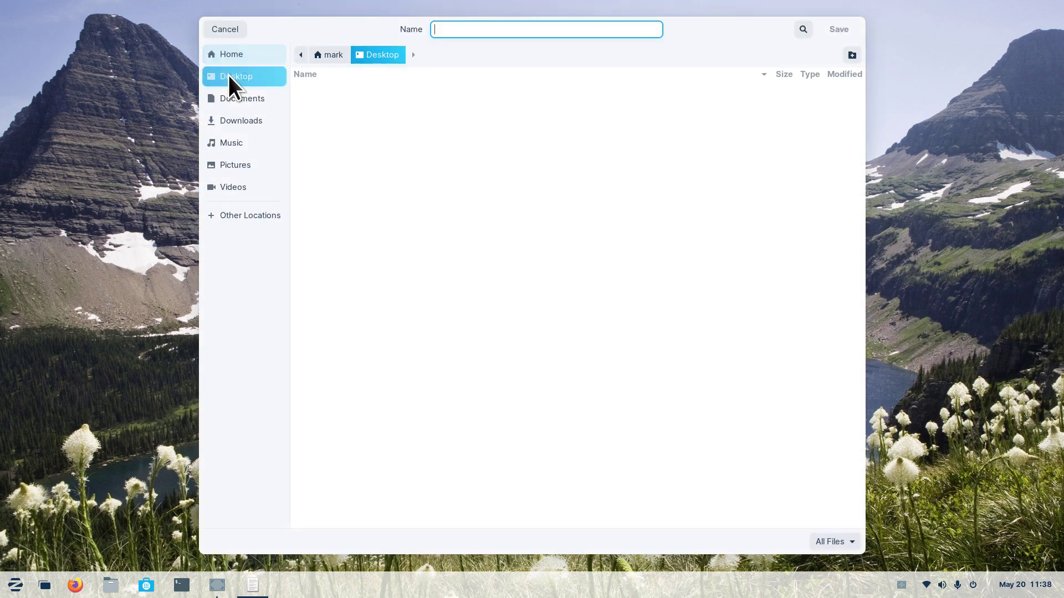
type("P")
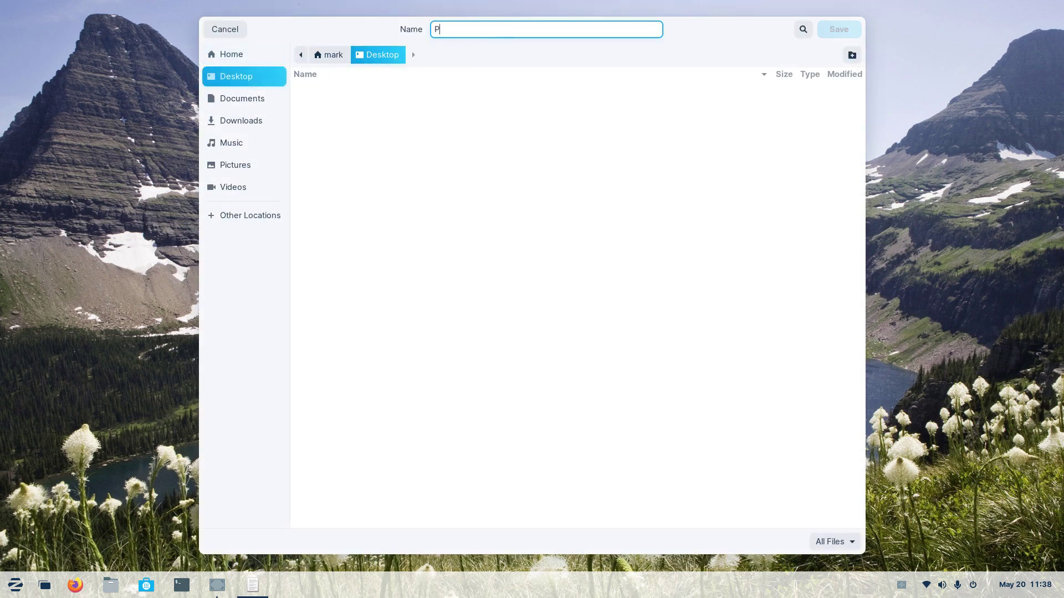
type("owerof")
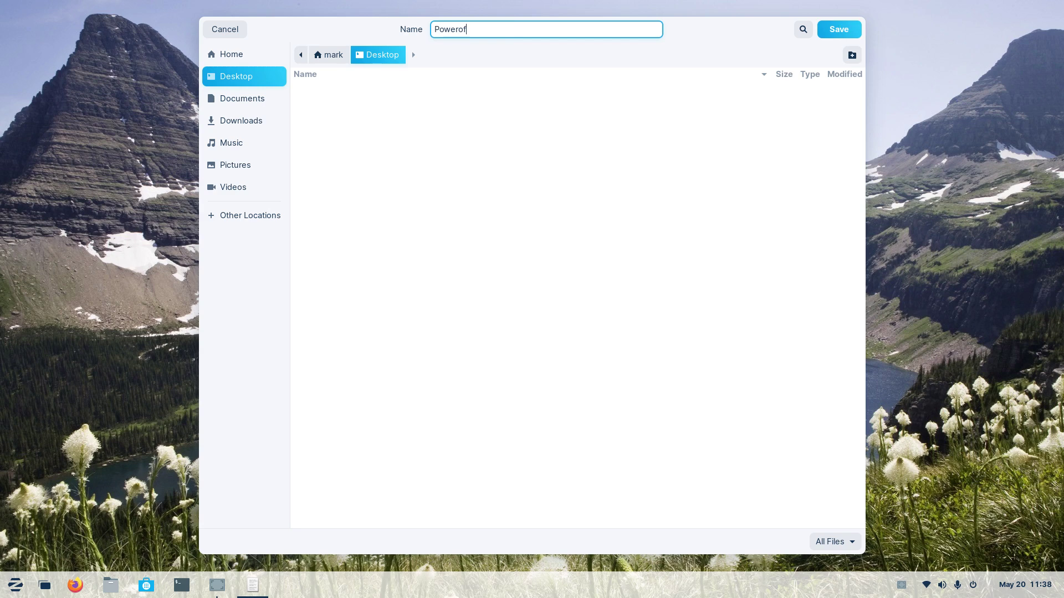
key("BackSpace")
key("BackSpace")
type("OFF")
left_click(836, 29)
Step: Close KWrite and drag the PowerOFF icon to the screen centre over the lake
left_click(841, 114)
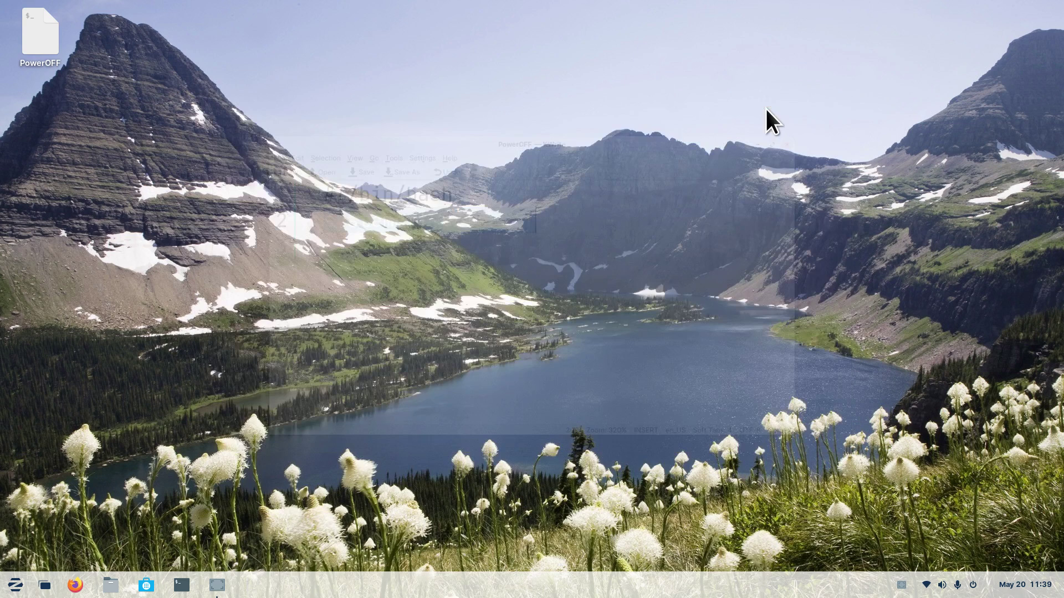
left_click_drag(41, 33, 632, 335)
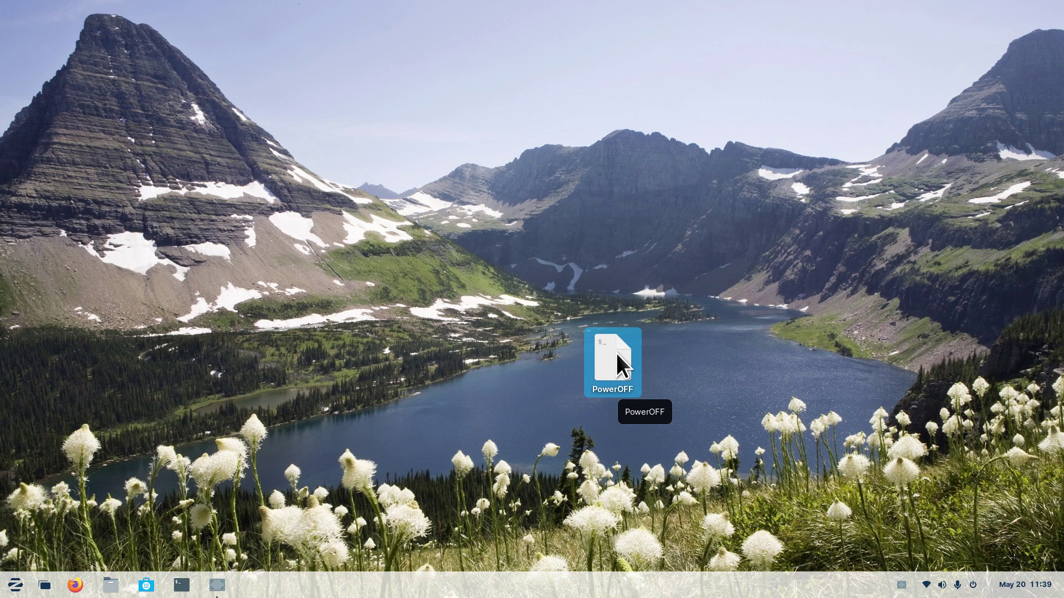
left_click_drag(610, 361, 671, 365)
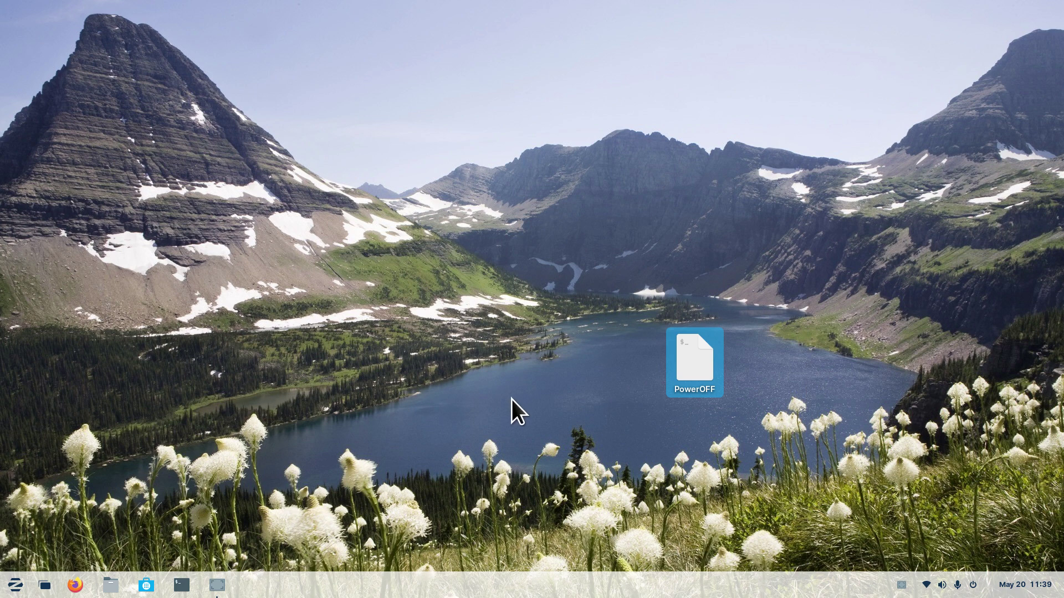
Step: In PowerOFF's Properties, set power-on.png from the icons folder as its custom icon
right_click(693, 354)
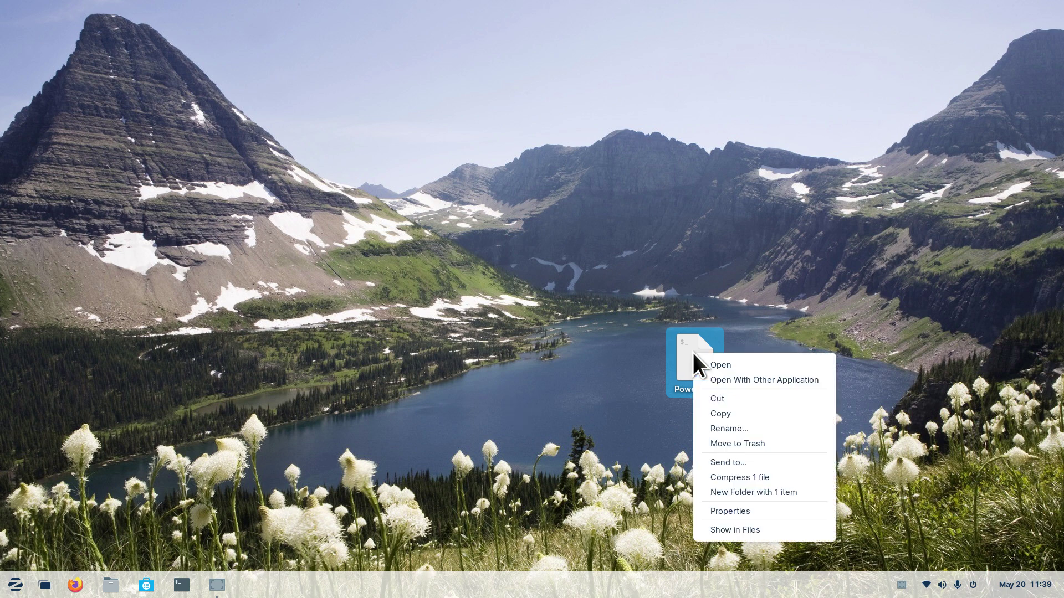
left_click(751, 514)
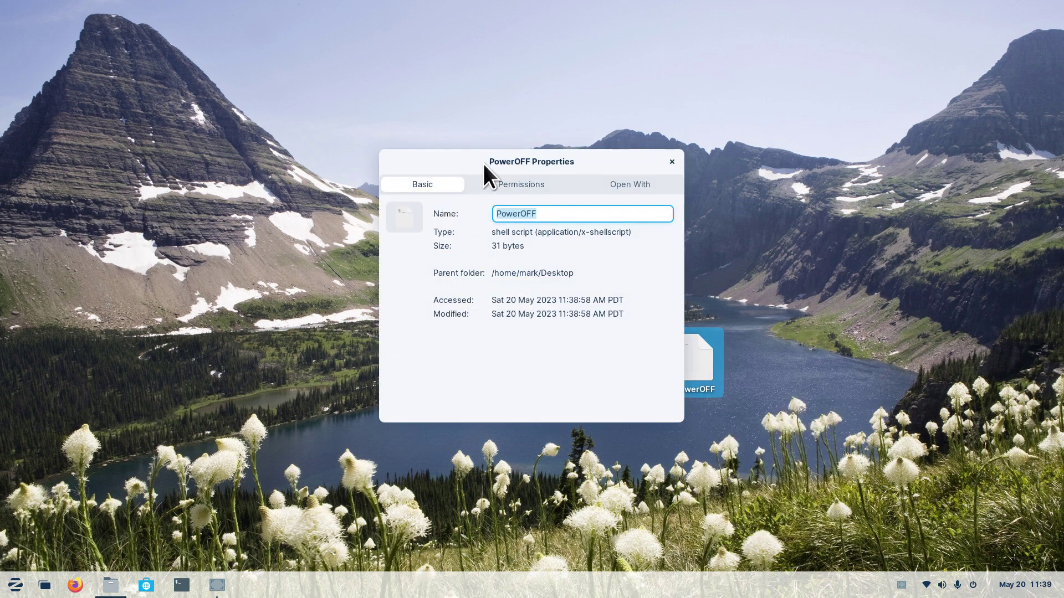
left_click_drag(483, 164, 368, 209)
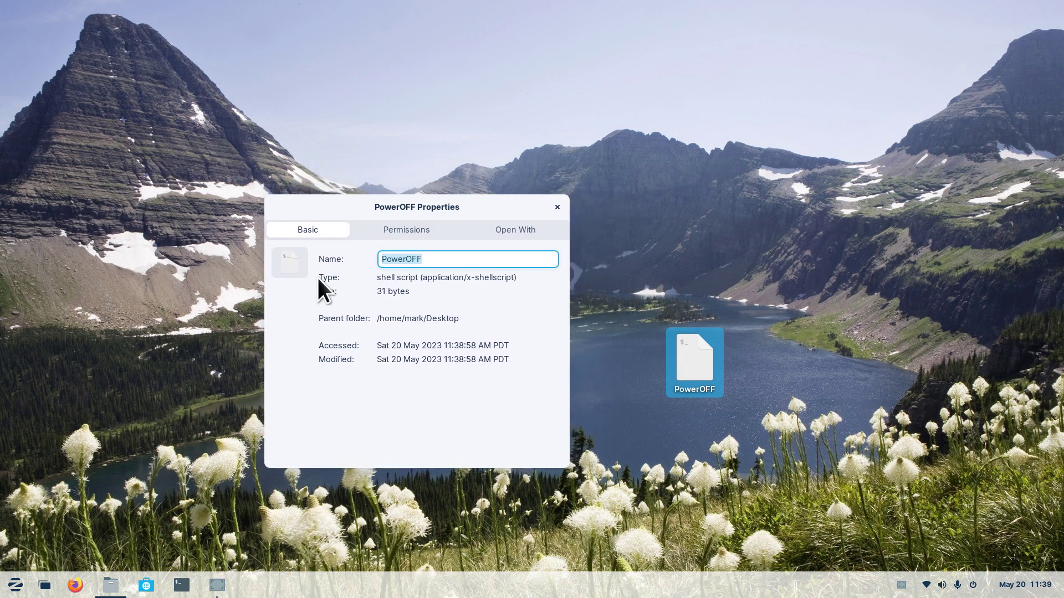
left_click(281, 261)
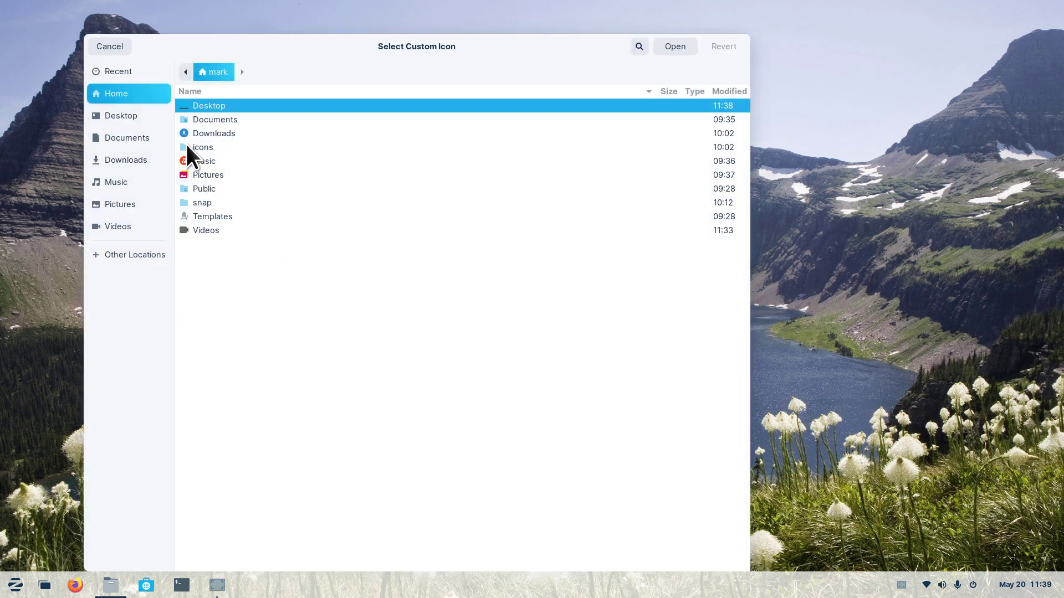
left_click(186, 147)
double_click(185, 147)
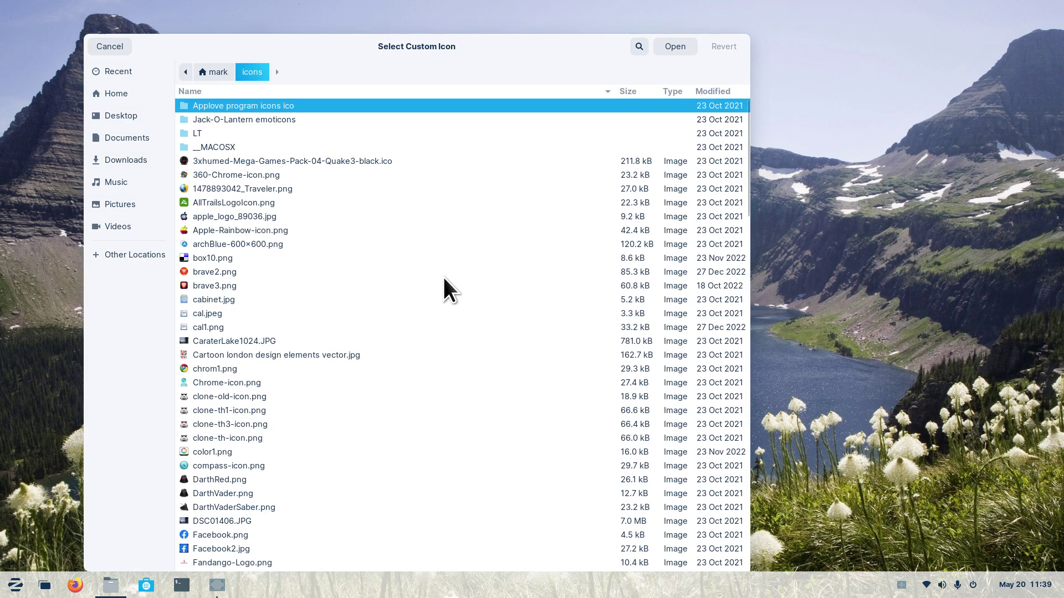
type("po")
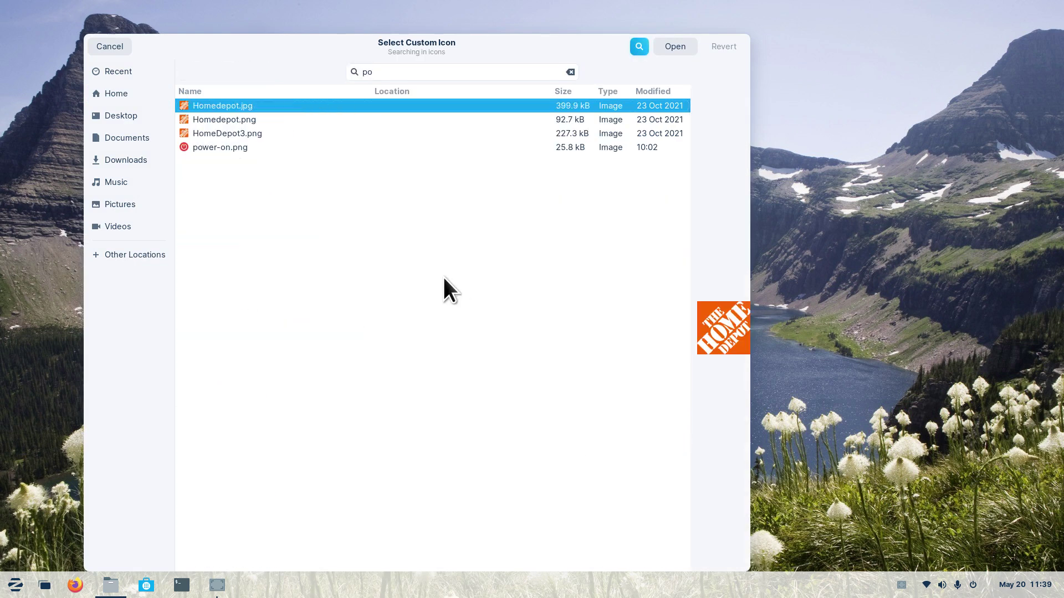
left_click(206, 147)
left_click(675, 47)
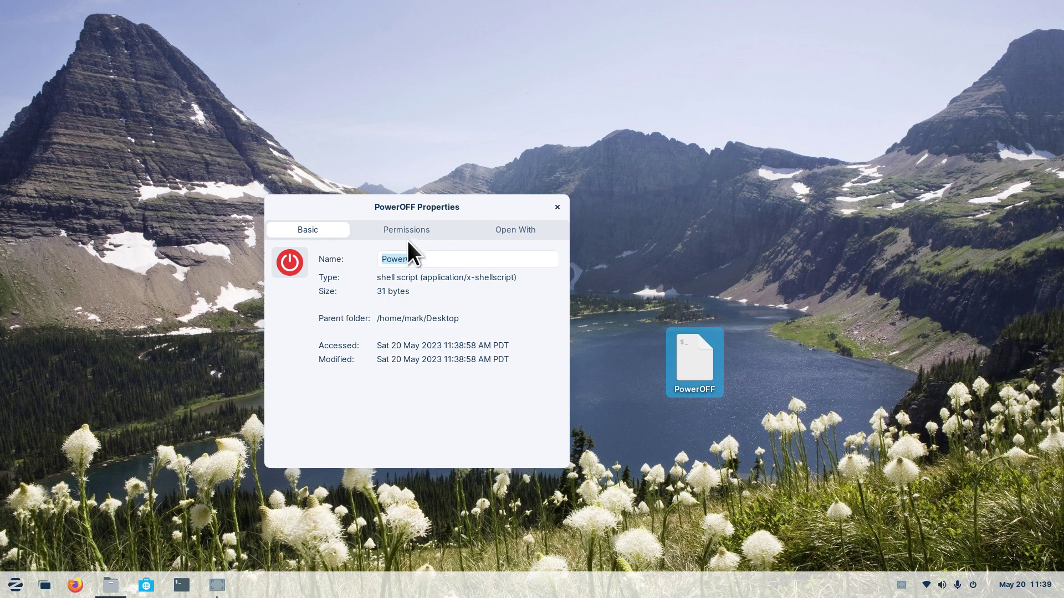
Step: Tick 'Allow executing file as program' for PowerOFF, close its properties, and move the icon right
left_click(393, 231)
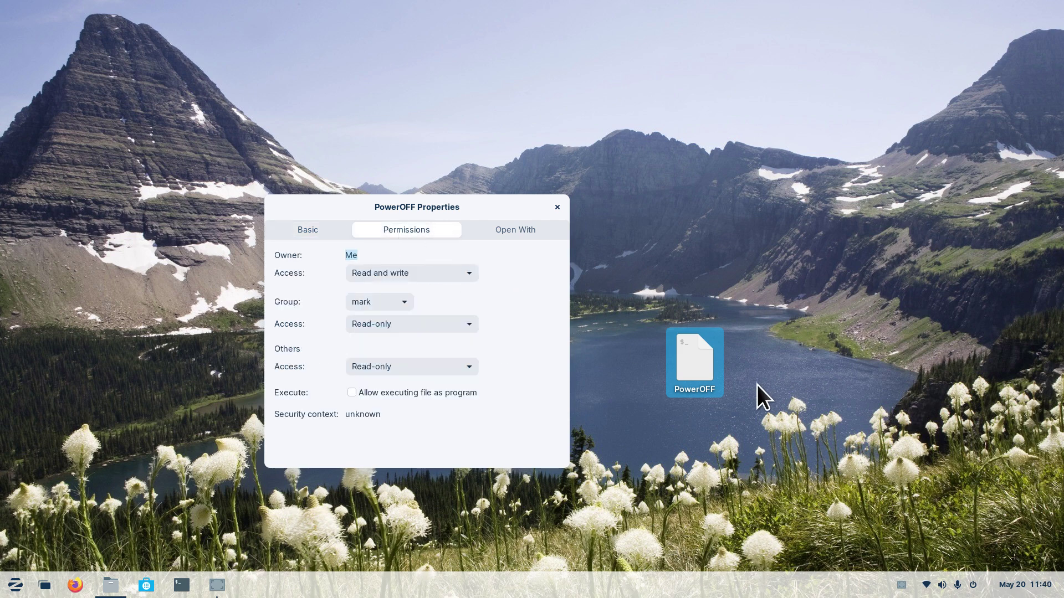
left_click(351, 392)
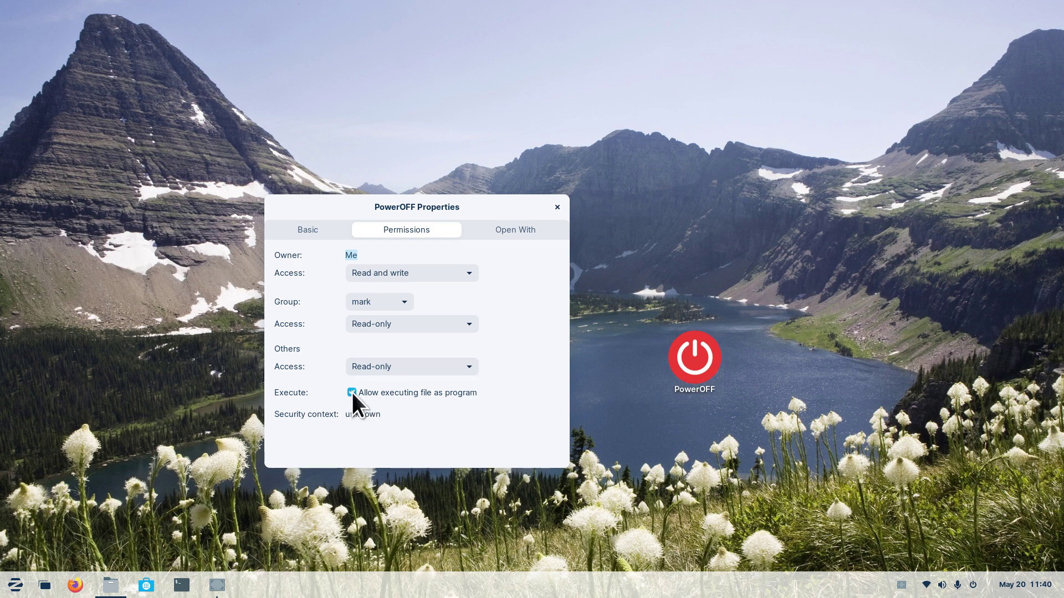
left_click(557, 207)
left_click_drag(684, 352, 881, 379)
Step: Cancel the run-or-display prompt for PowerOFF and drag its icon to the desktop's lower right
double_click(858, 360)
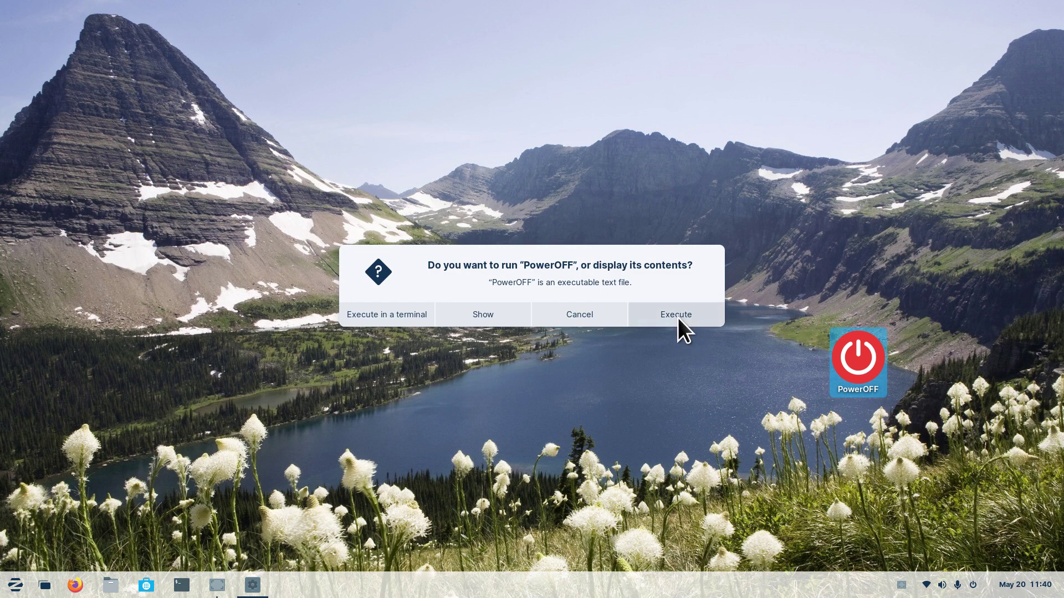
left_click(583, 316)
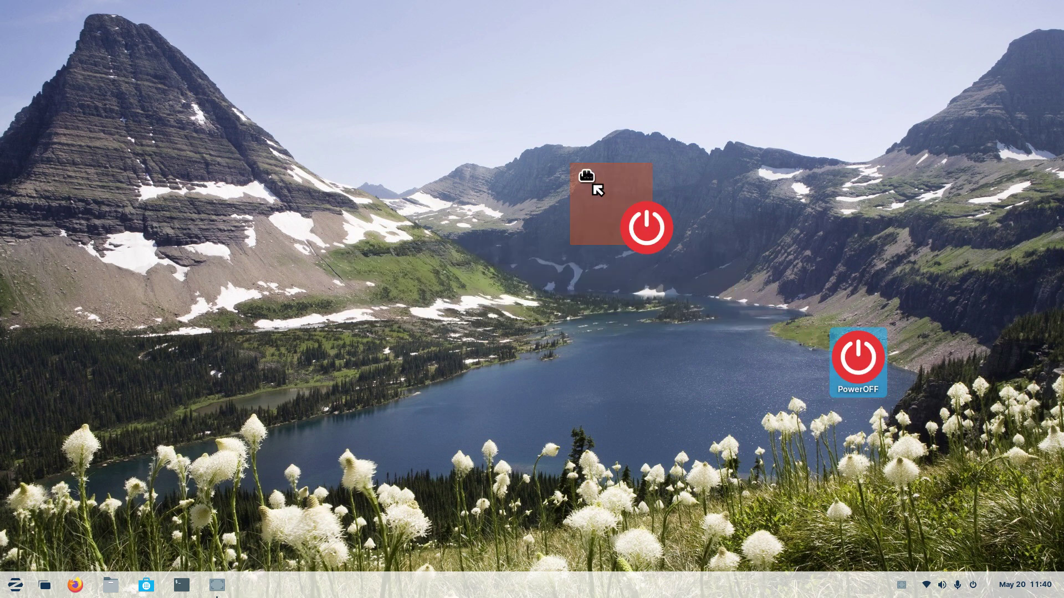
left_click_drag(592, 184, 986, 449)
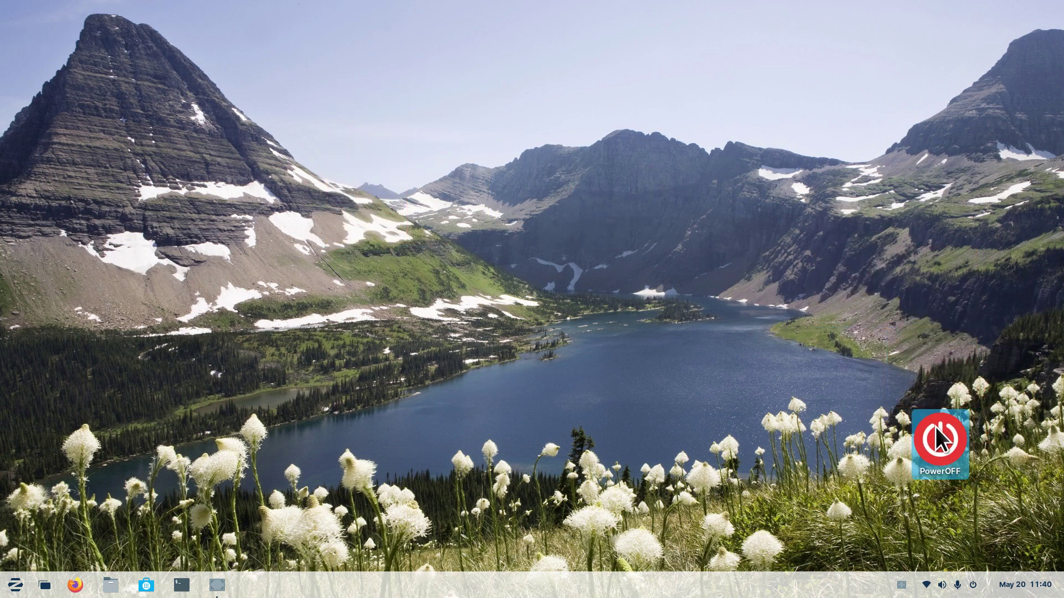
left_click(16, 585)
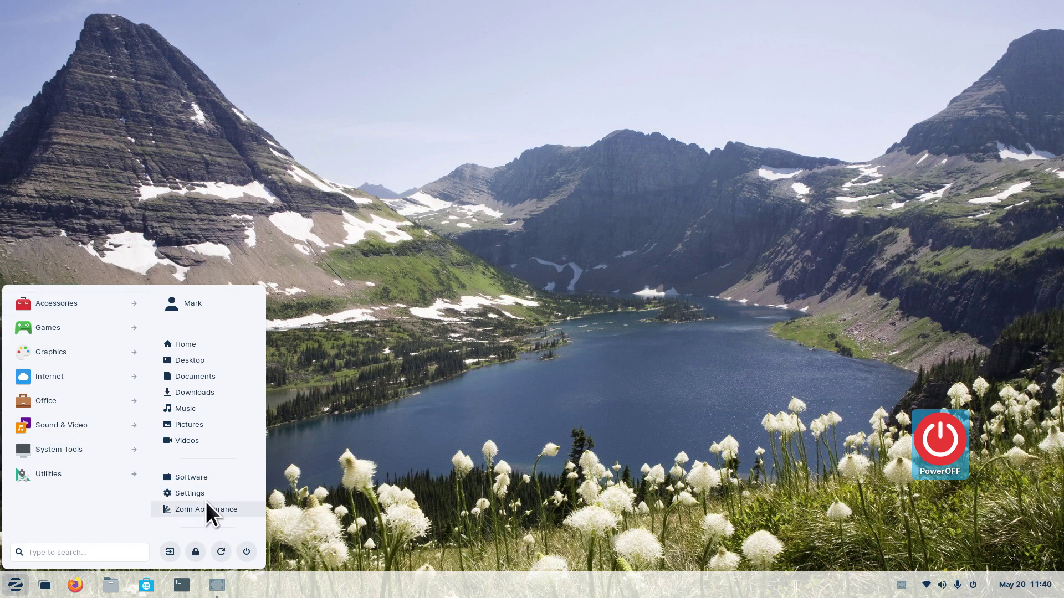
left_click(212, 509)
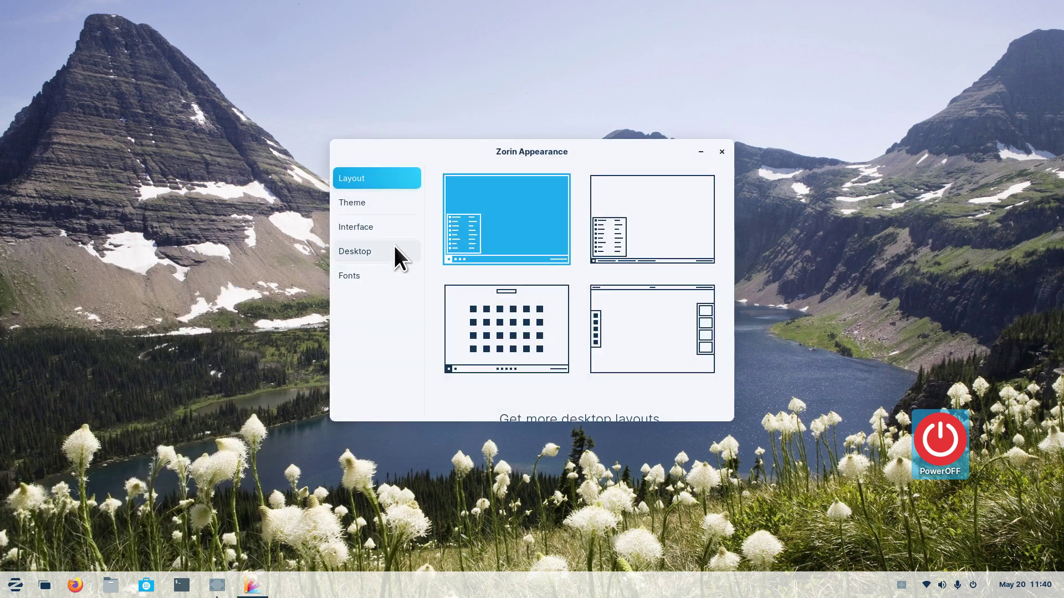
left_click(371, 277)
left_click(377, 258)
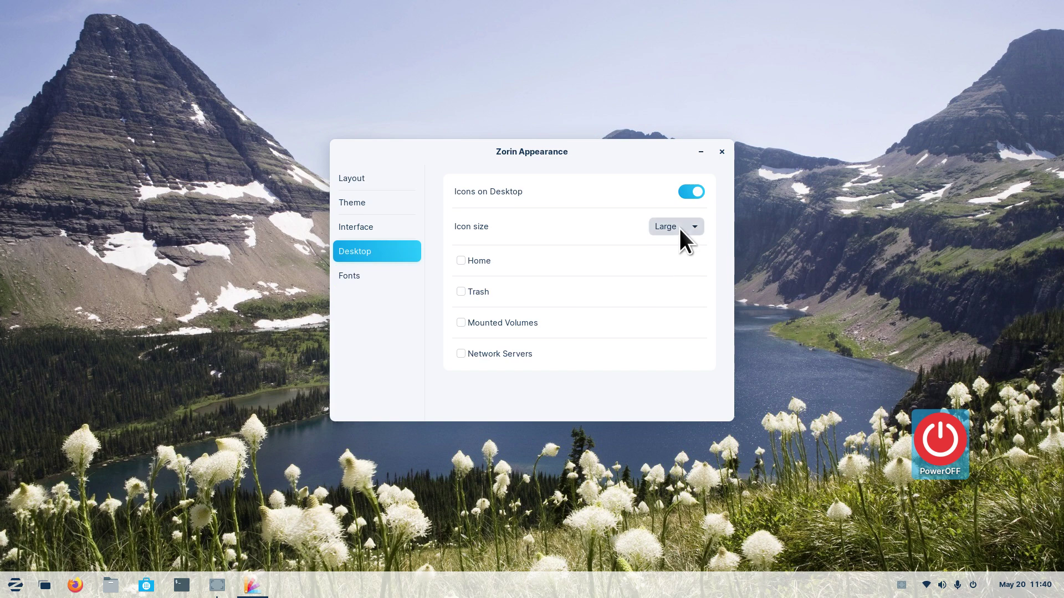
left_click(721, 151)
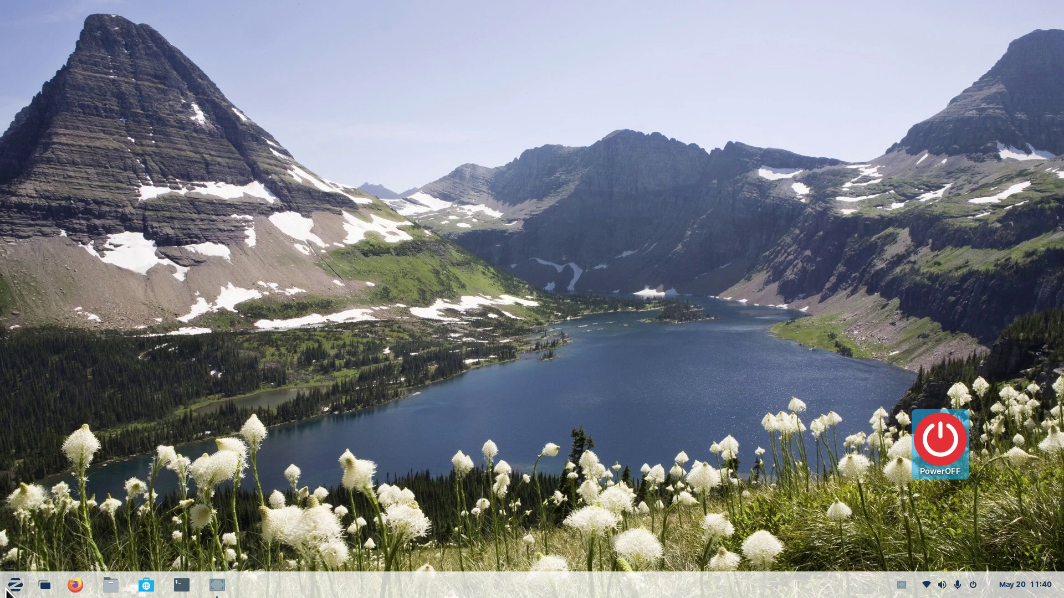
Step: Remove the POWEROFF NOW custom shortcut (F12, systemctl poweroff) from Settings' Keyboard Shortcuts
left_click(15, 585)
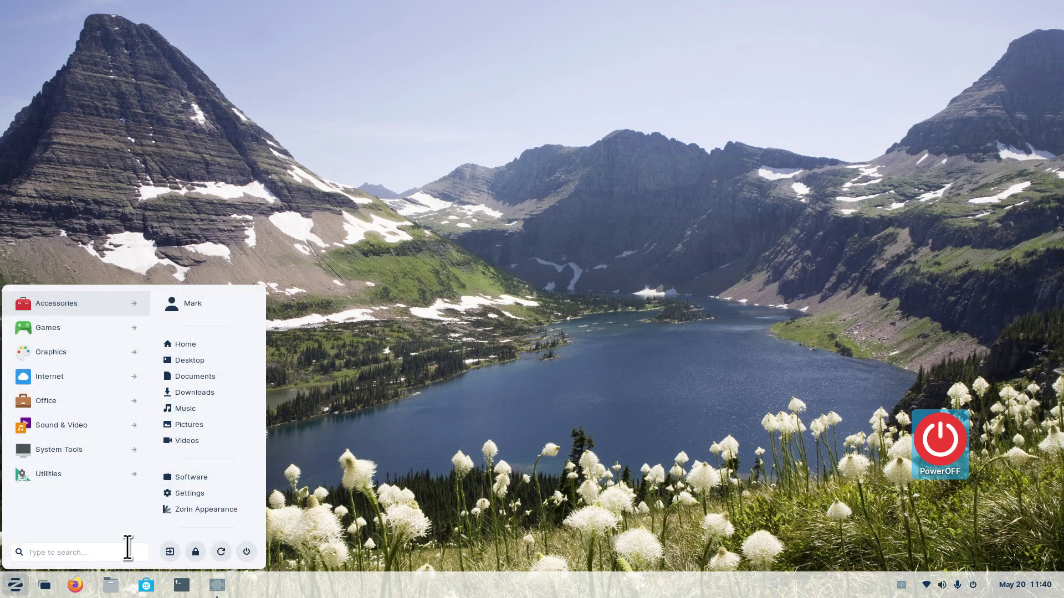
left_click(198, 491)
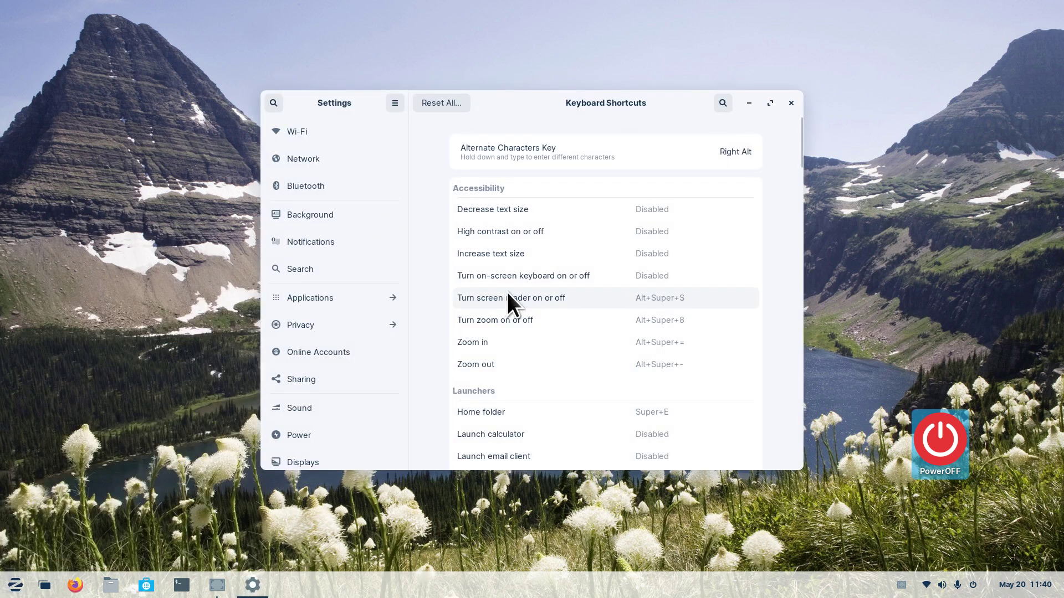
left_click_drag(405, 177, 421, 302)
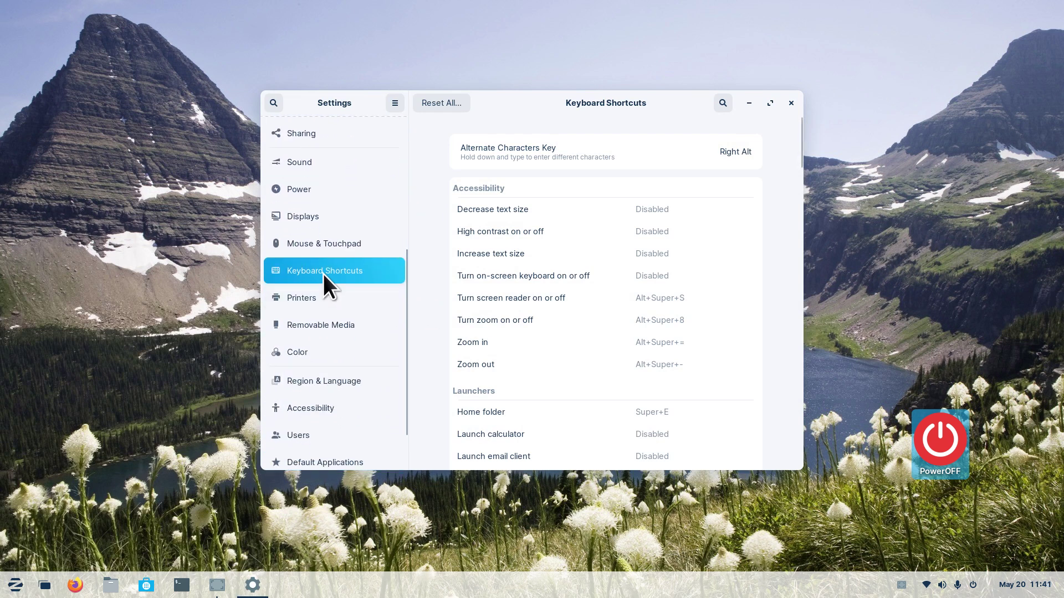
left_click_drag(803, 149, 808, 467)
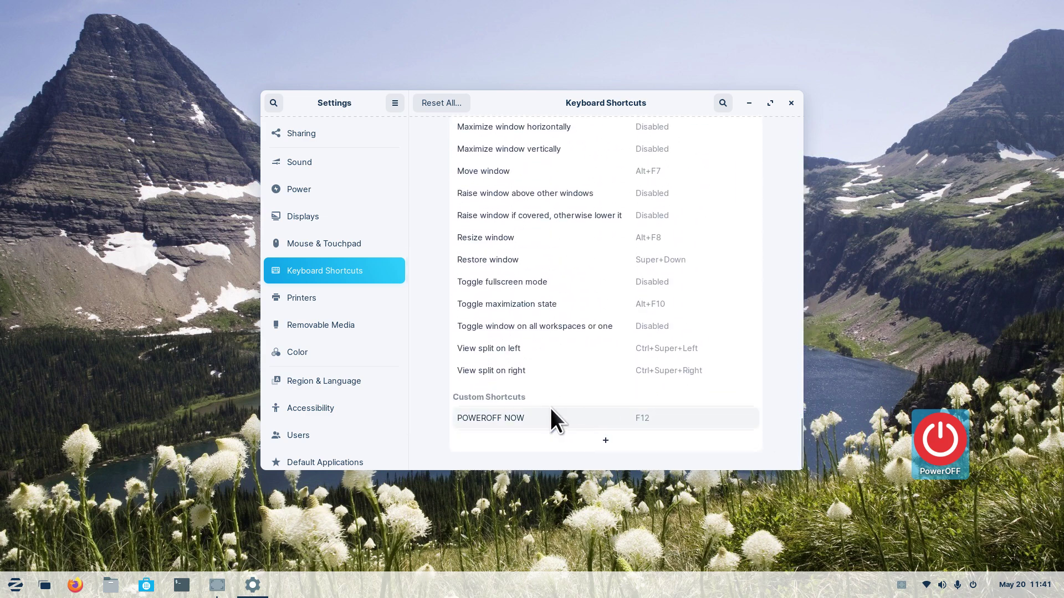
left_click(650, 424)
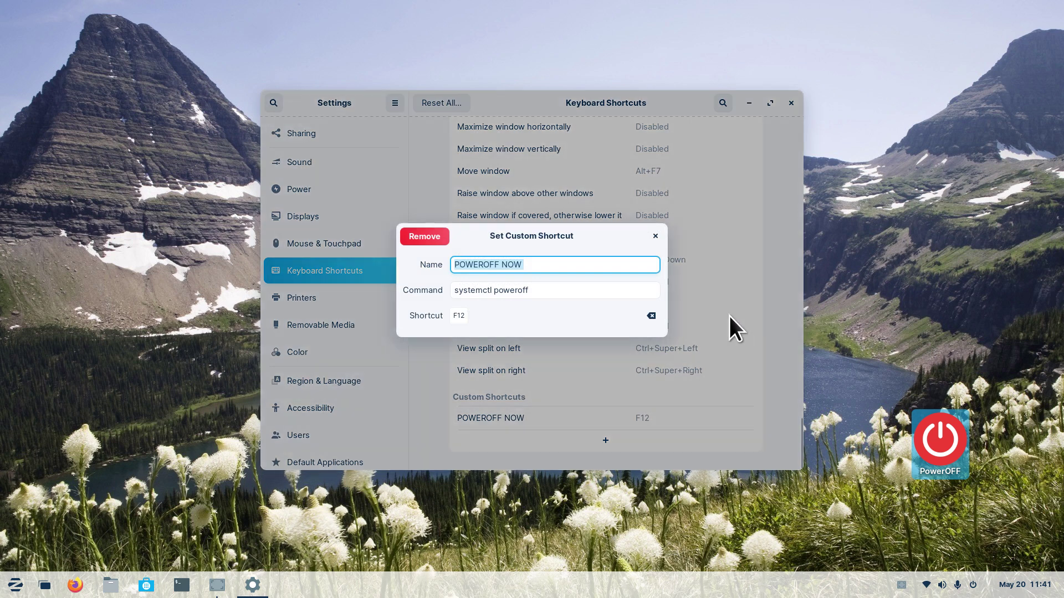
left_click(426, 238)
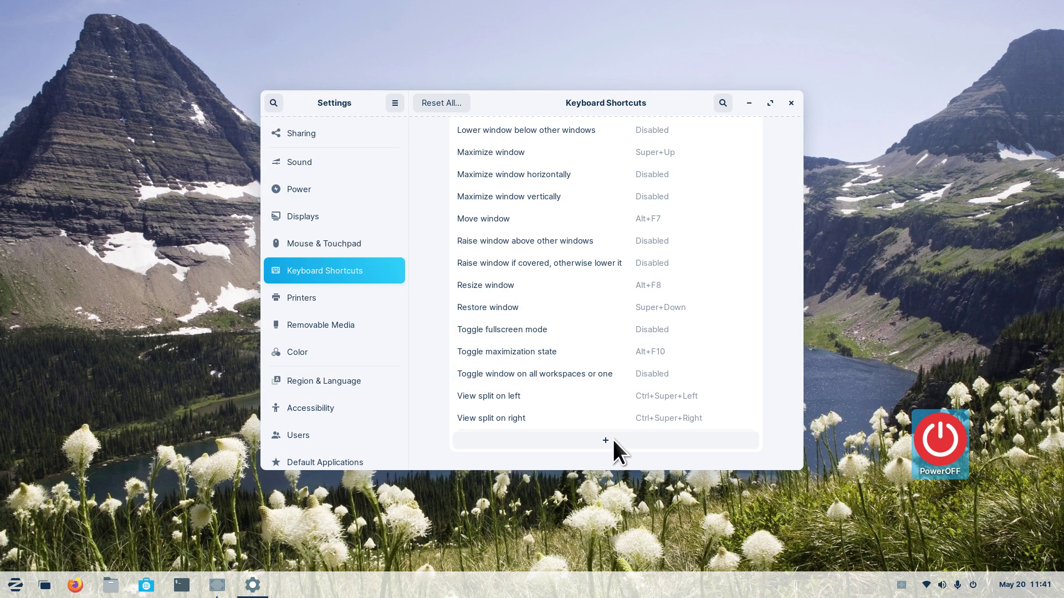
Step: Add custom shortcut 'PowerOFF NOW' with command 'systemctl poweroff' bound to F12
left_click(594, 441)
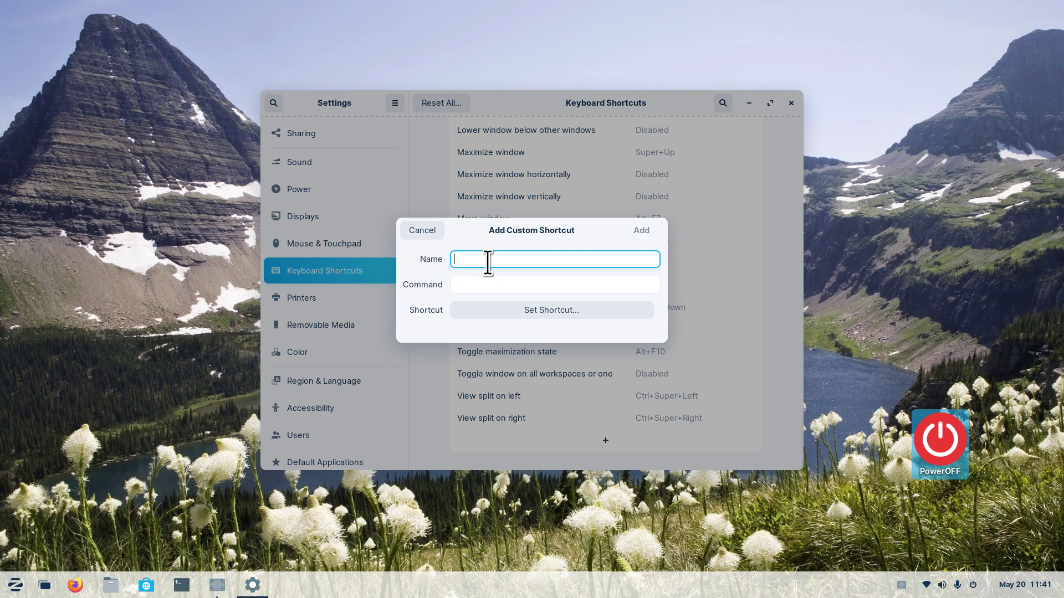
type("Powe")
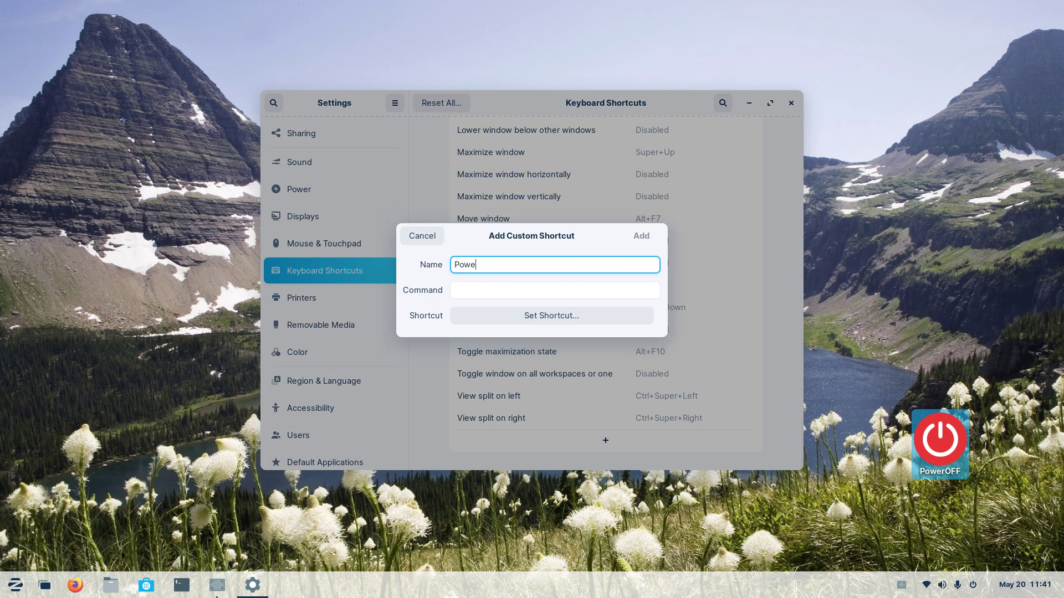
type("rOFF NOW")
left_click(509, 290)
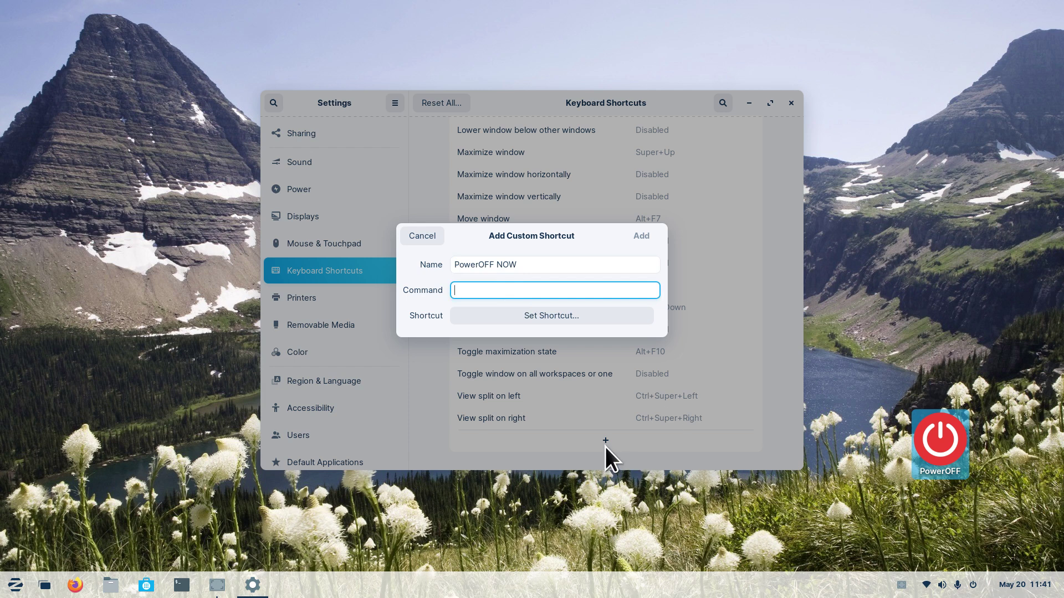
type("syste")
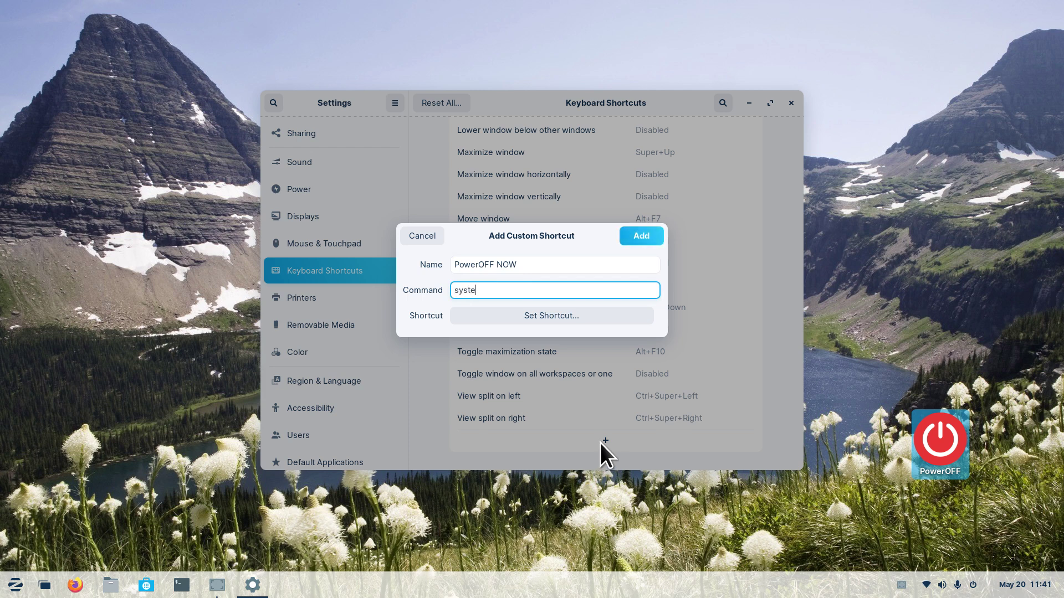
type("mctl poweroff")
left_click(544, 318)
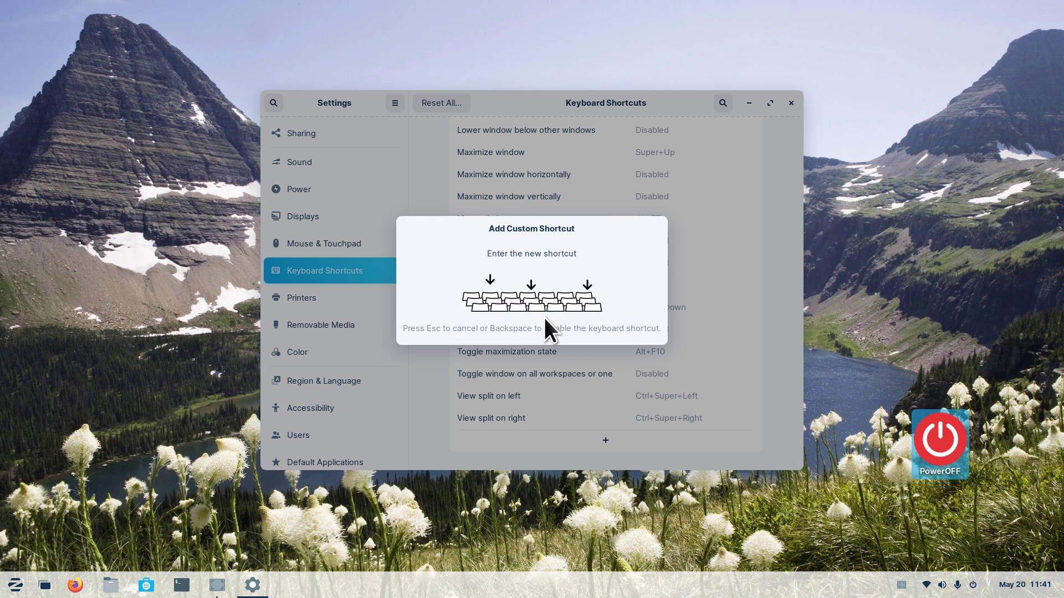
key("F12")
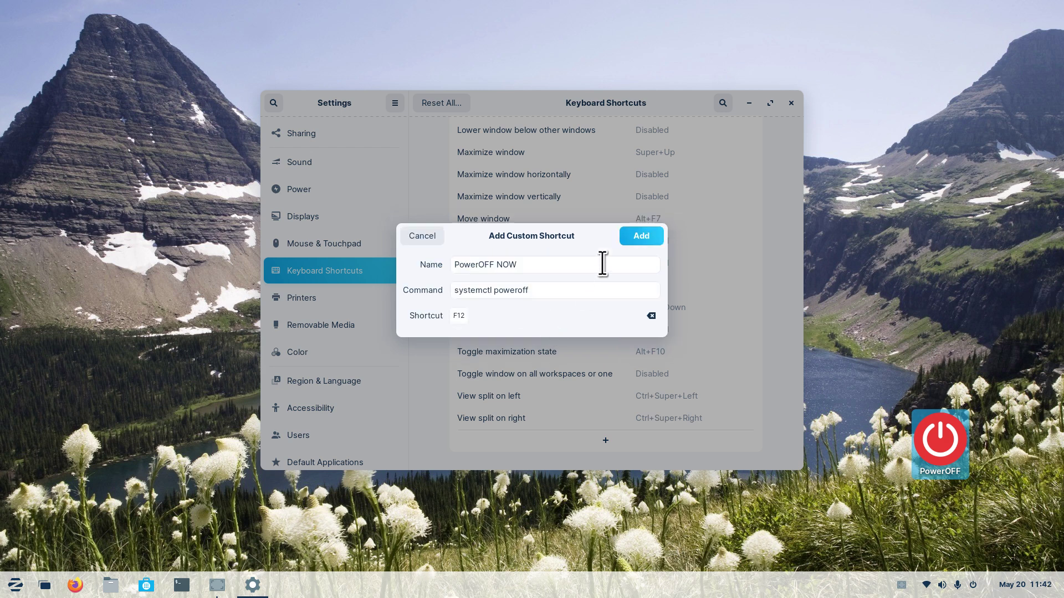
left_click(643, 235)
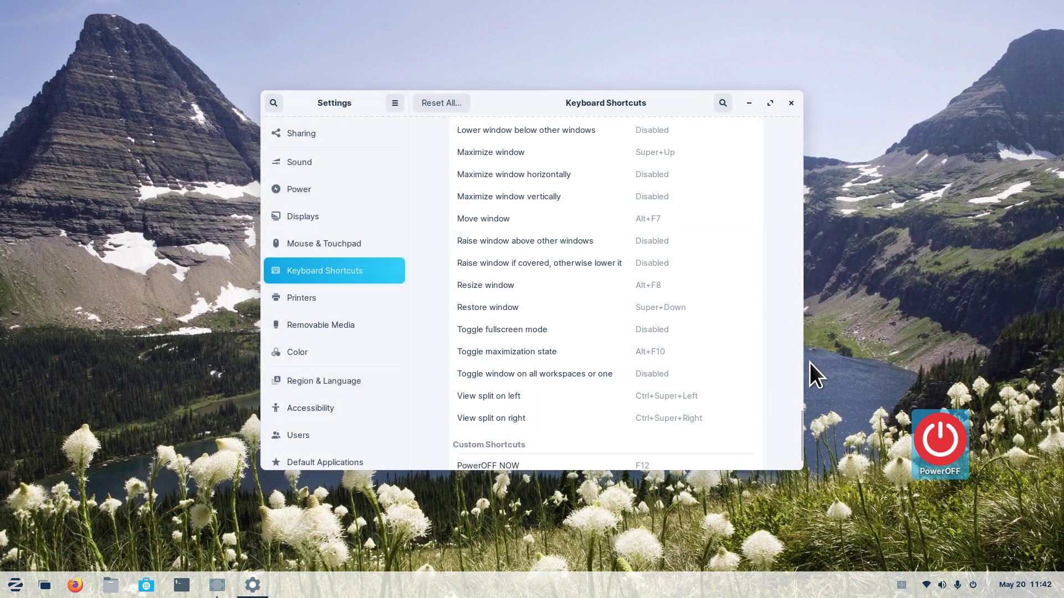
Step: Confirm PowerOFF NOW with F12 is listed under Custom Shortcuts, then close Settings
left_click_drag(800, 433, 797, 455)
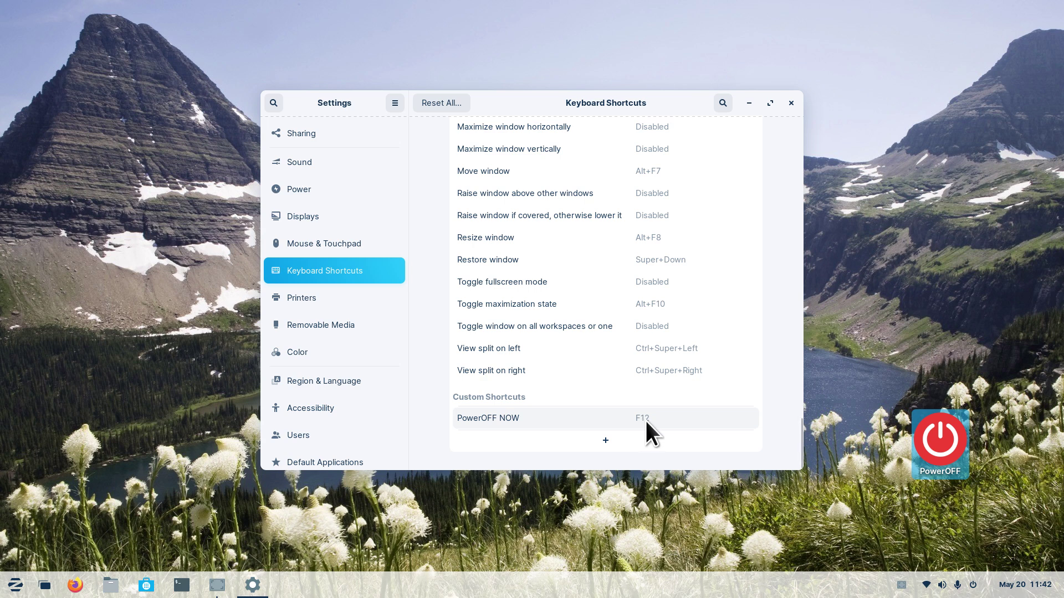
key("F12")
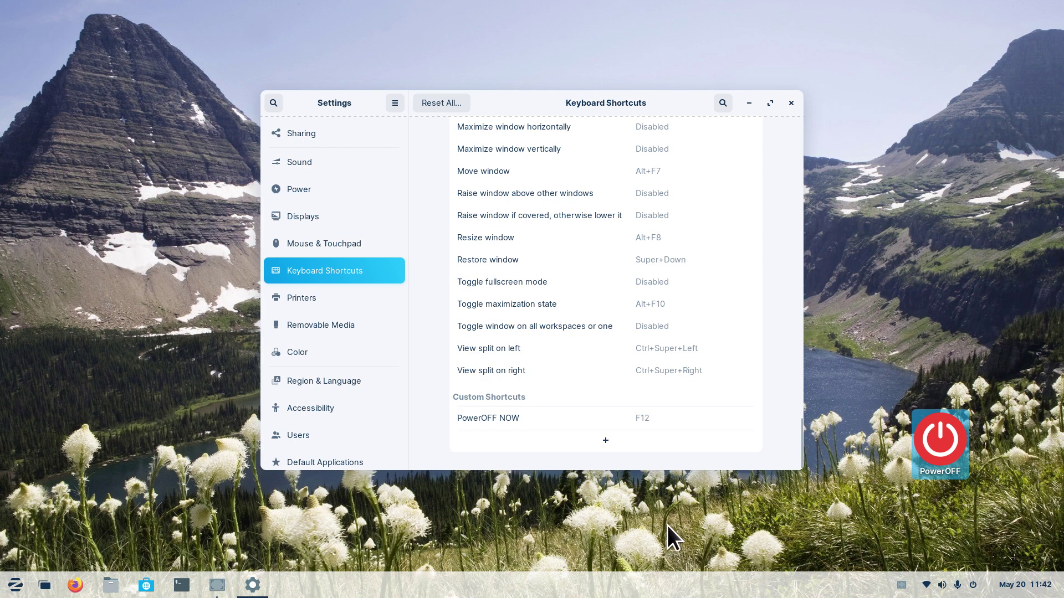
left_click(790, 103)
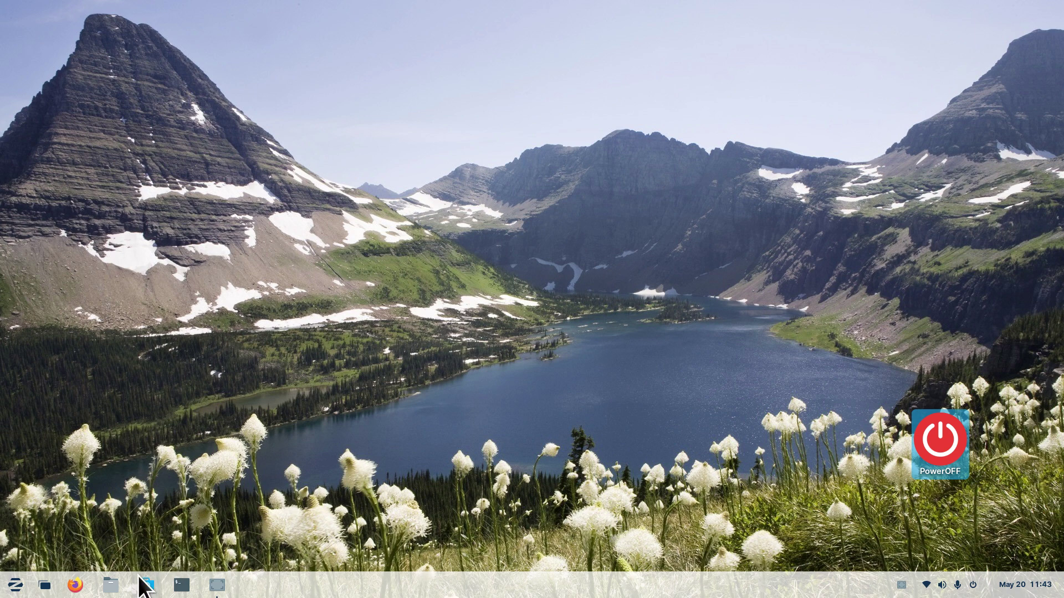
left_click(111, 585)
double_click(336, 167)
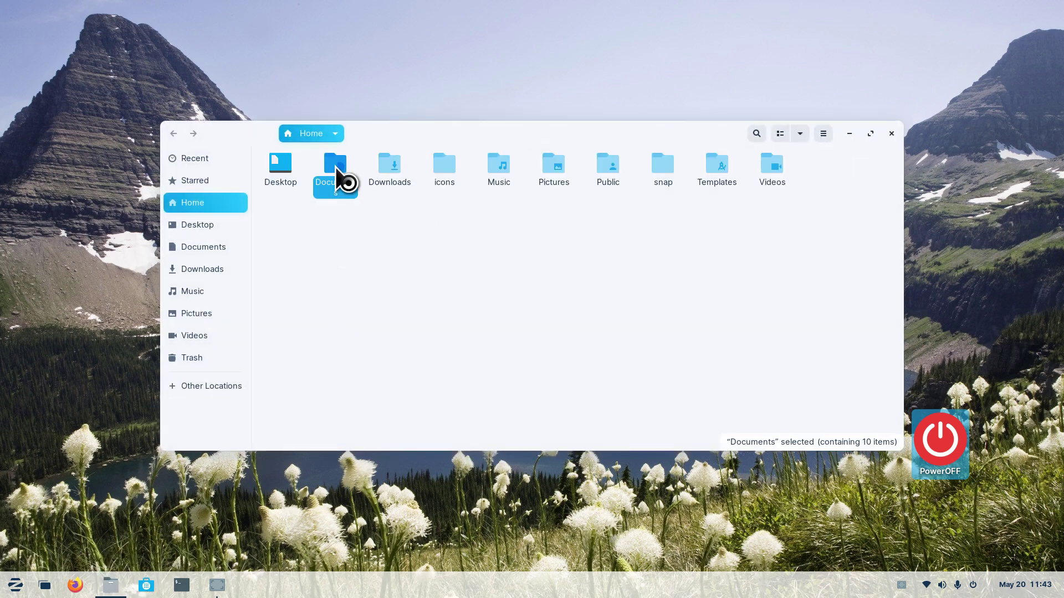
double_click(335, 175)
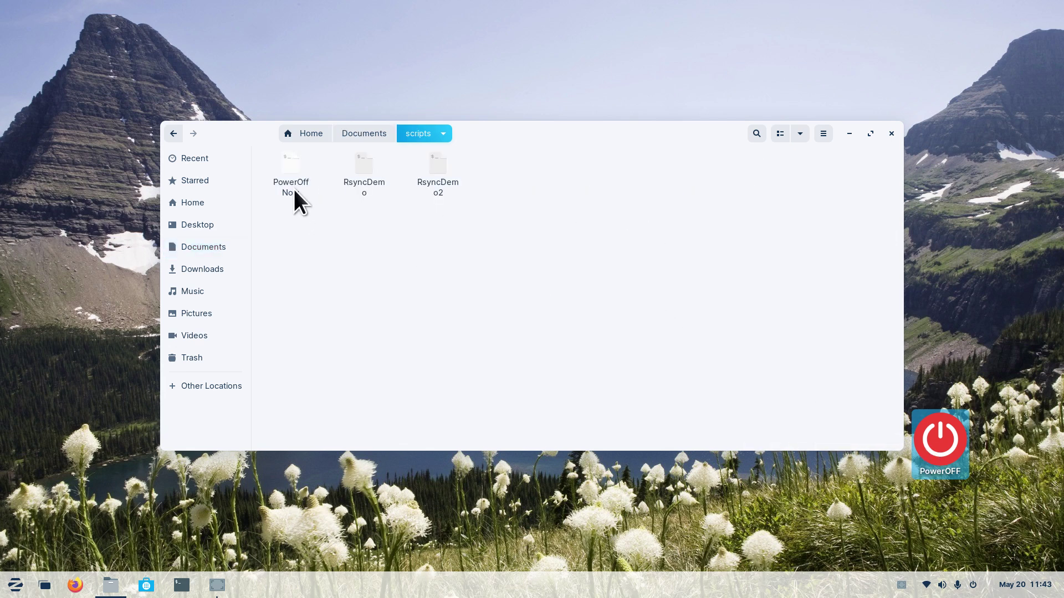
double_click(281, 161)
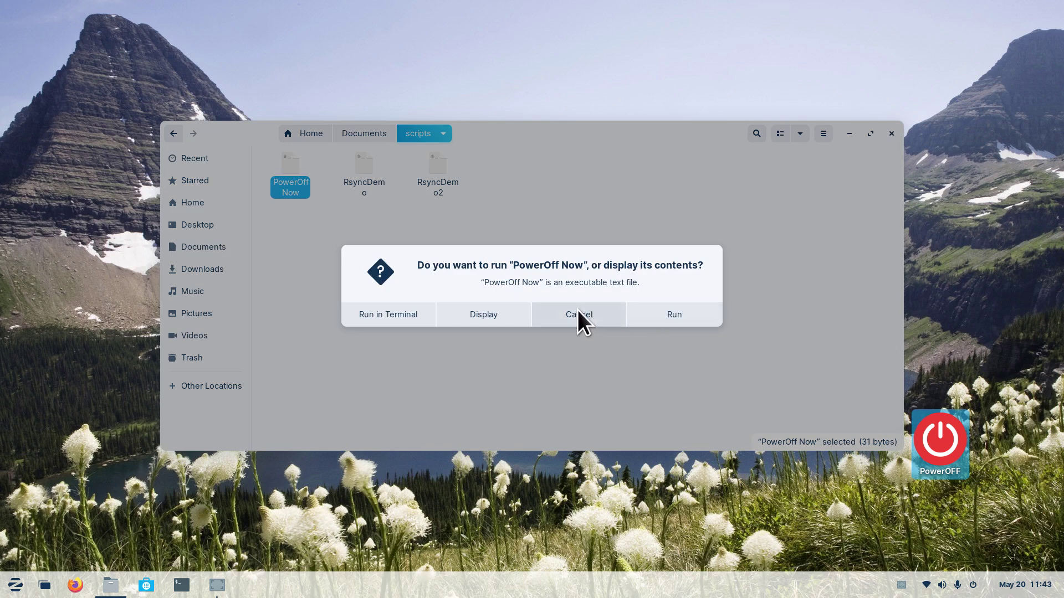
left_click(578, 313)
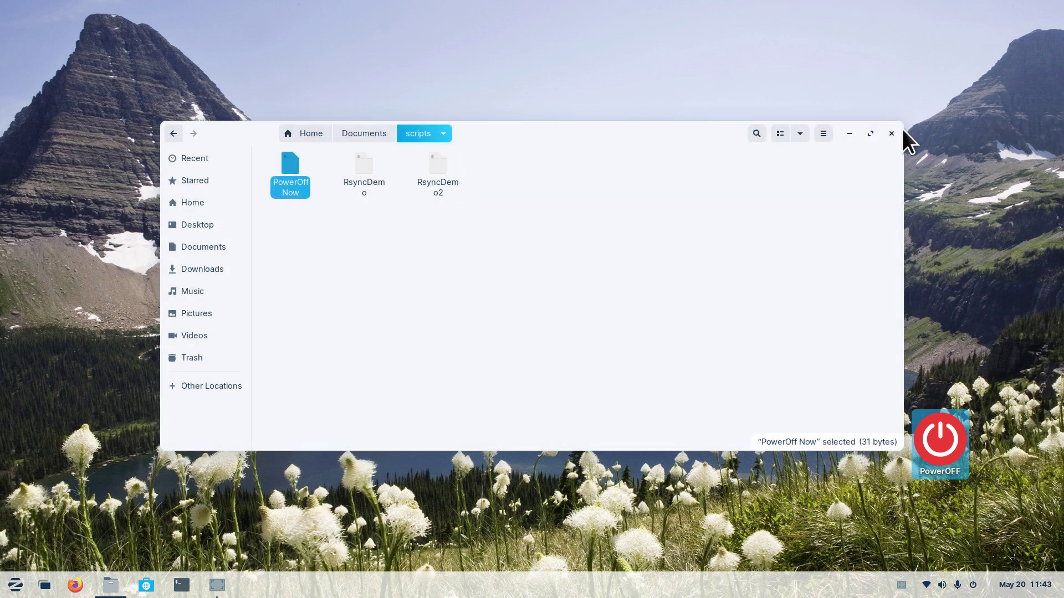
left_click(892, 133)
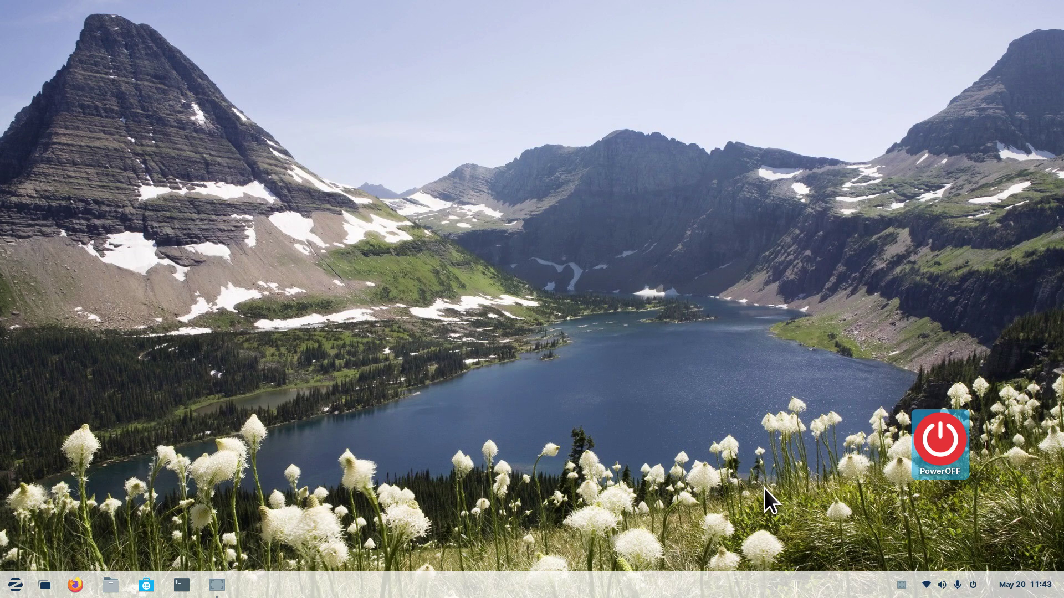